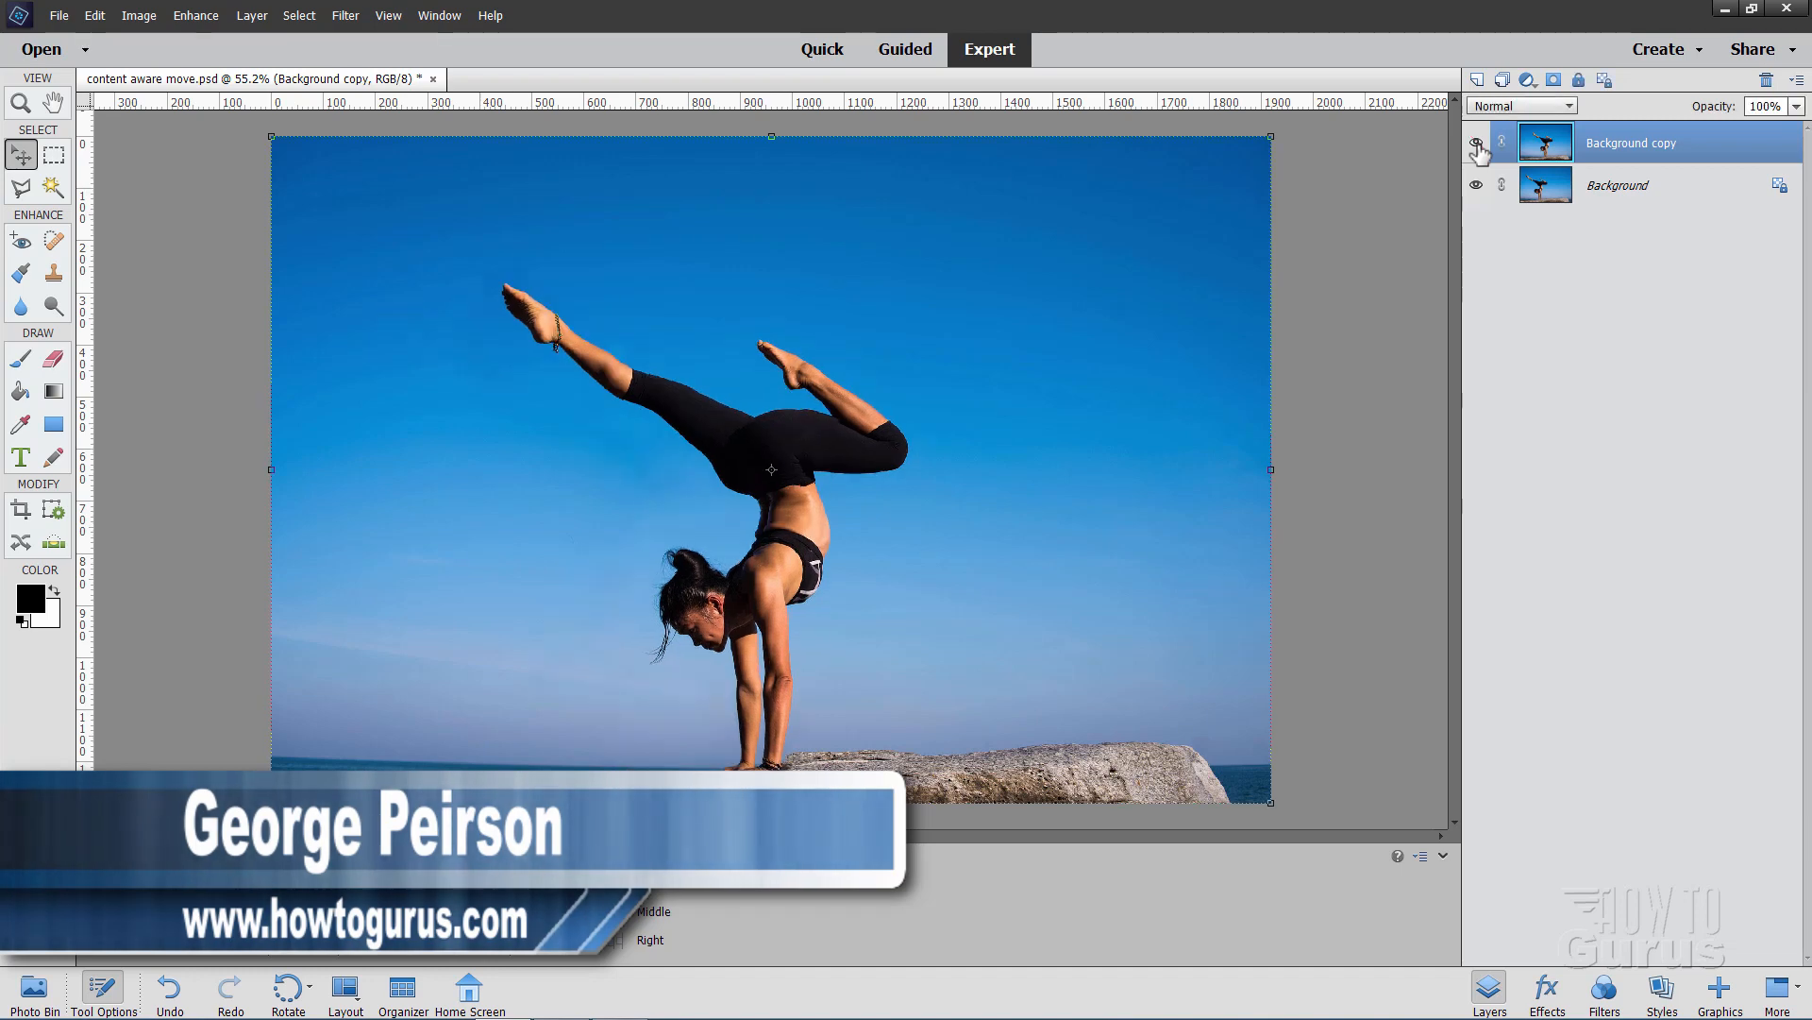
# - Compare the image with the Background copy layer shown and hidden, and delete that layer
pyautogui.click(1477, 145)
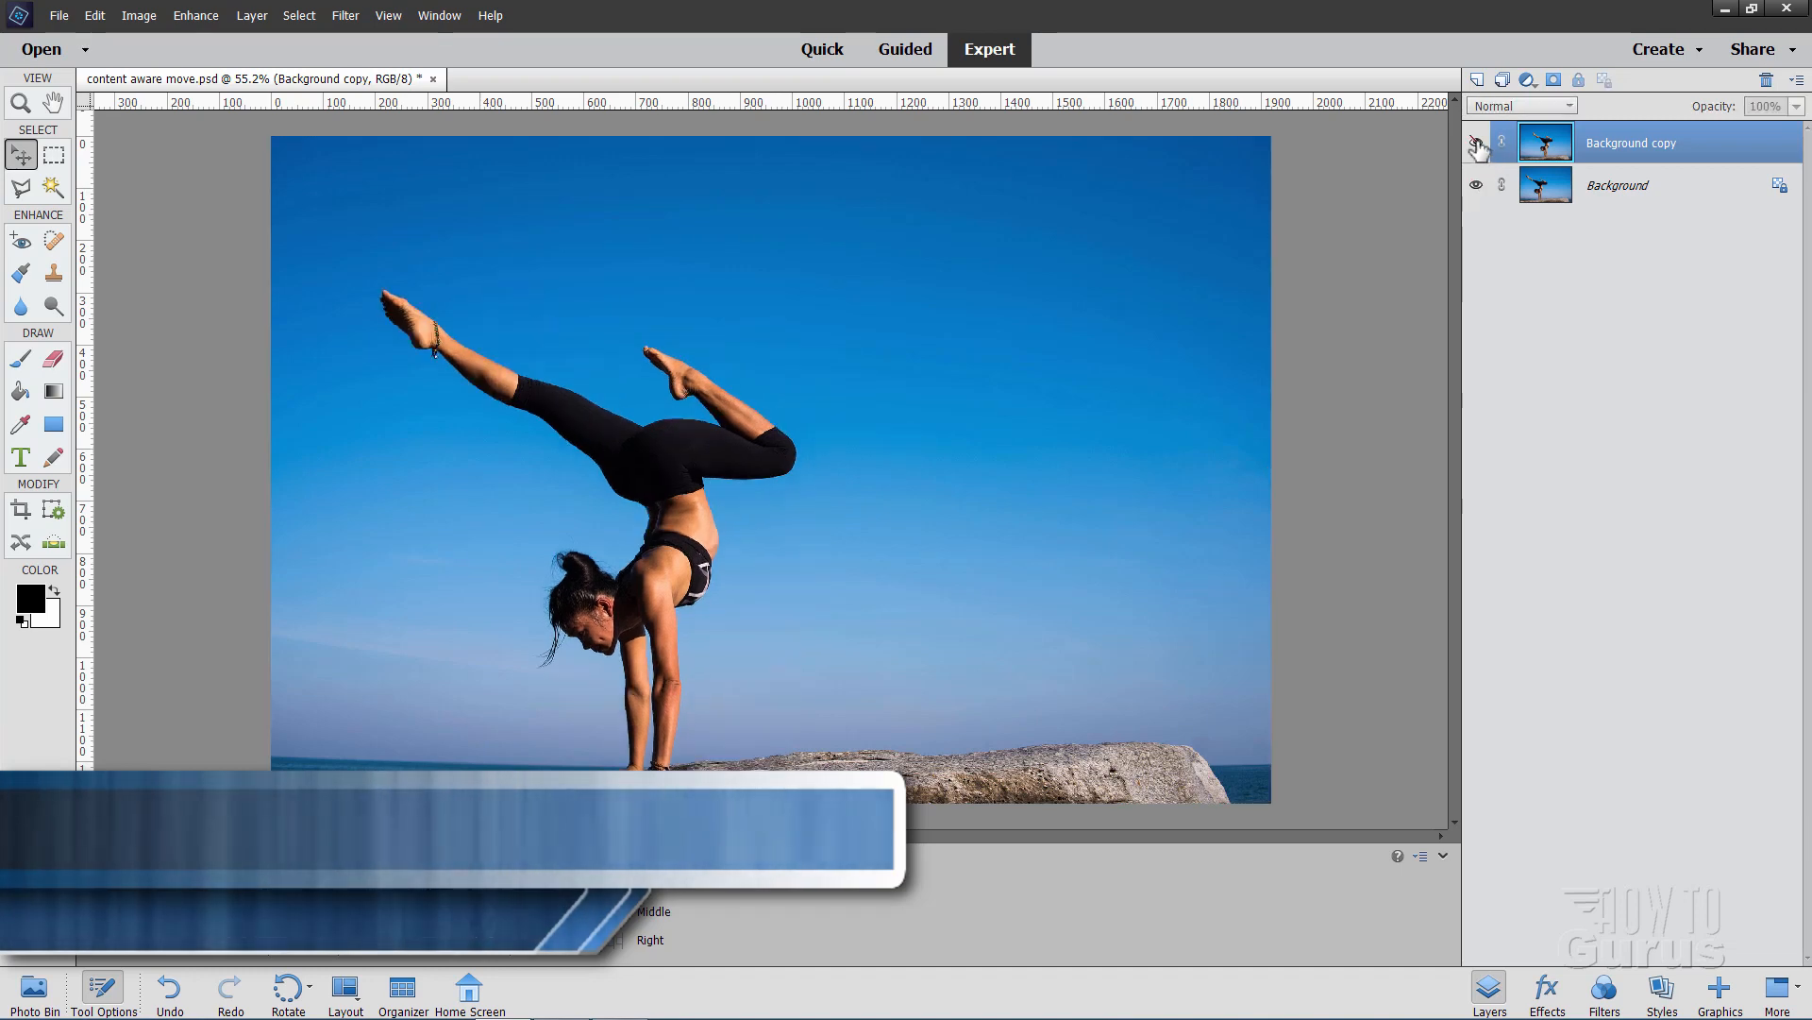
pyautogui.click(1477, 144)
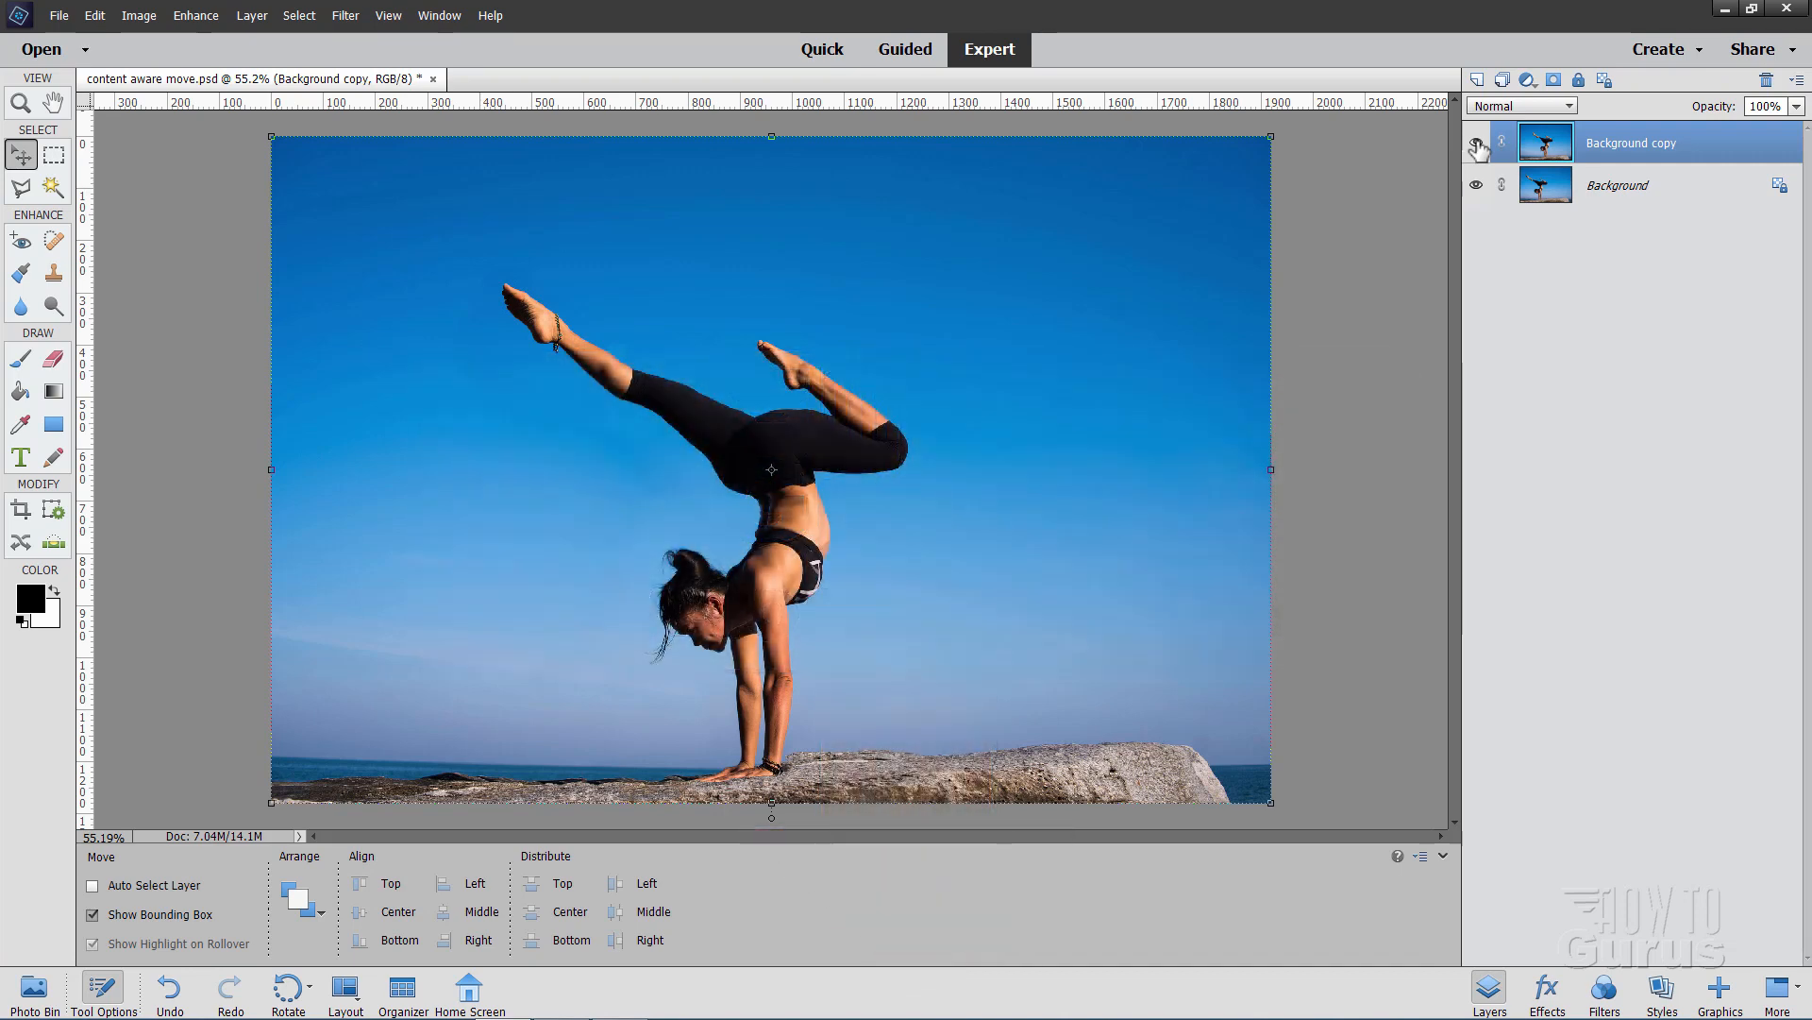
pyautogui.click(1477, 145)
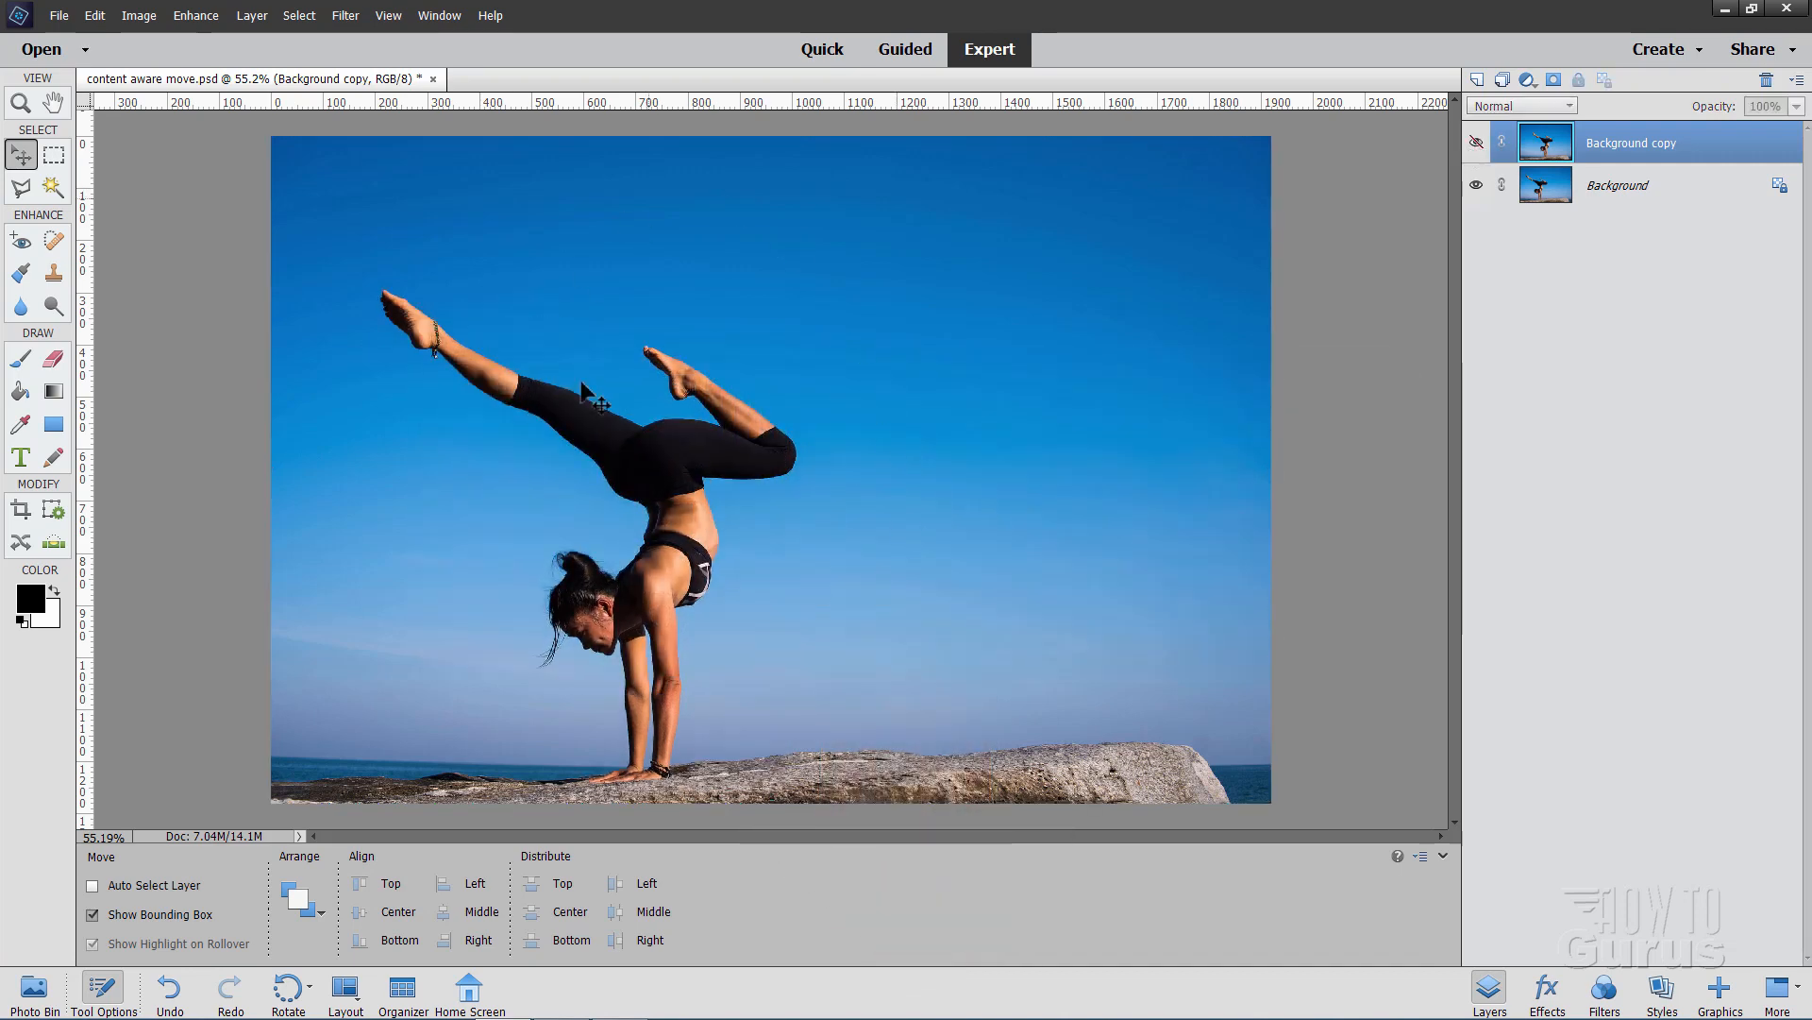
pyautogui.click(1766, 84)
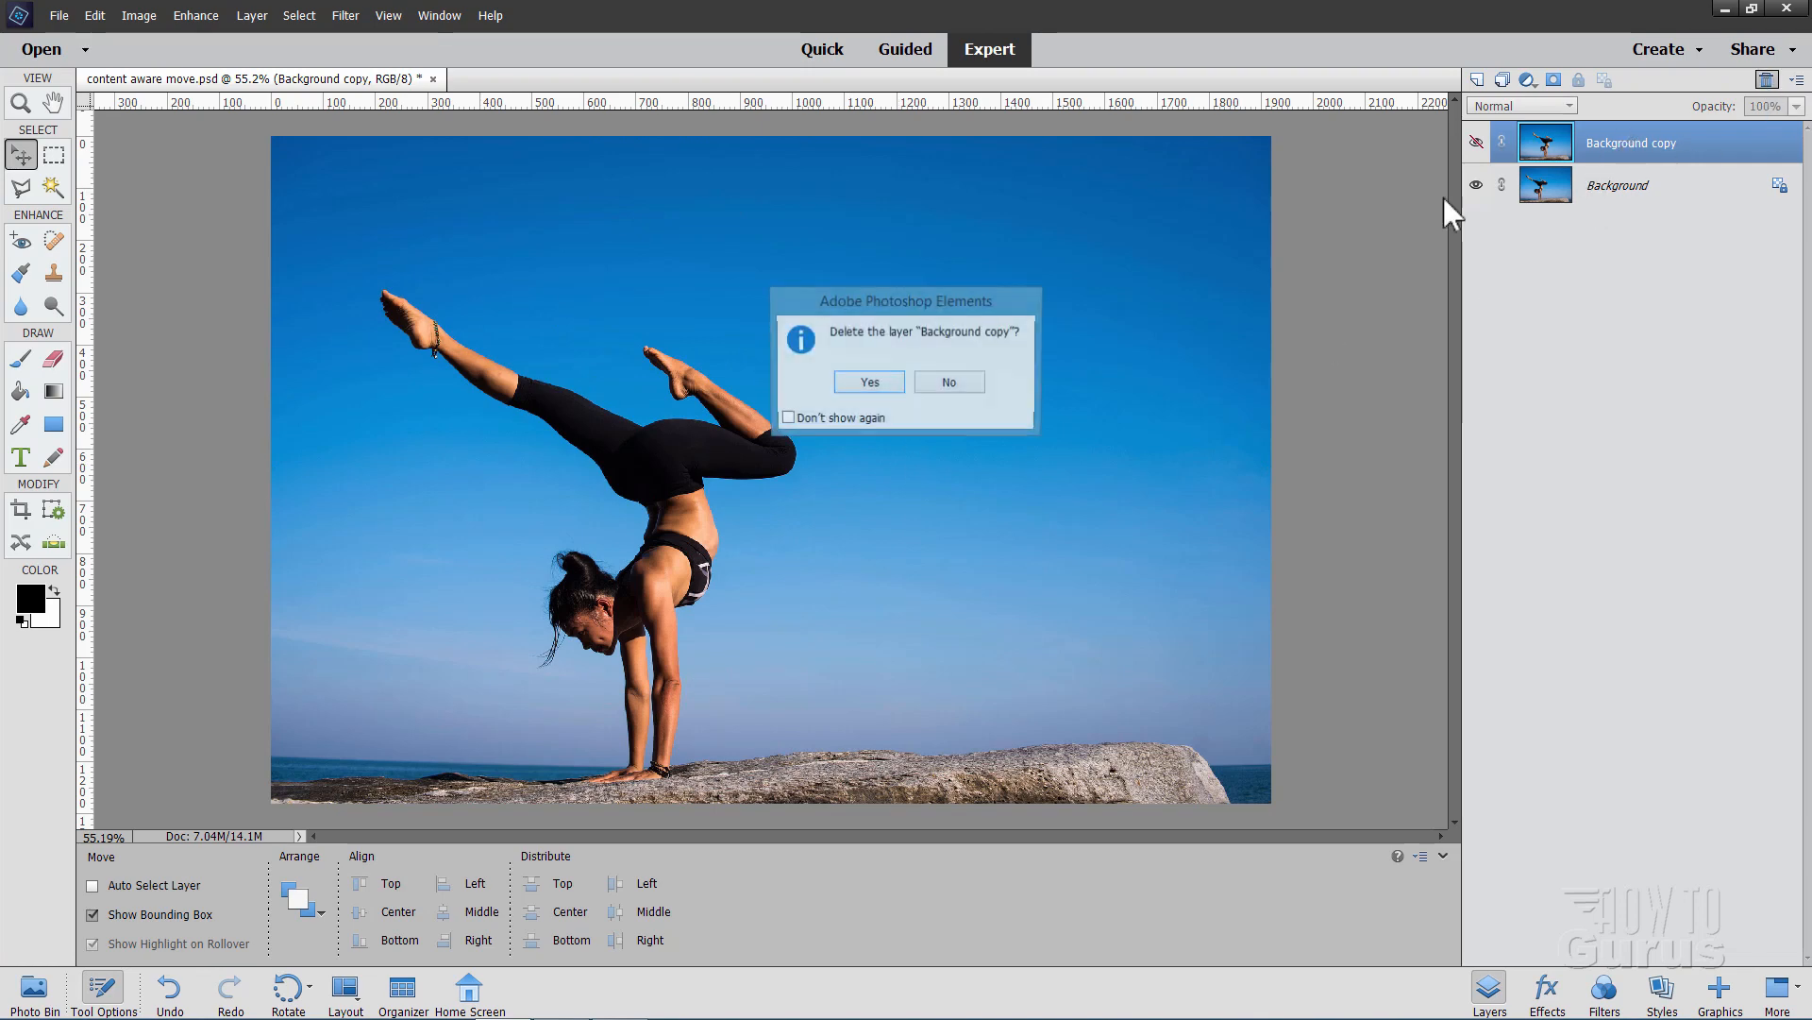
pyautogui.click(887, 380)
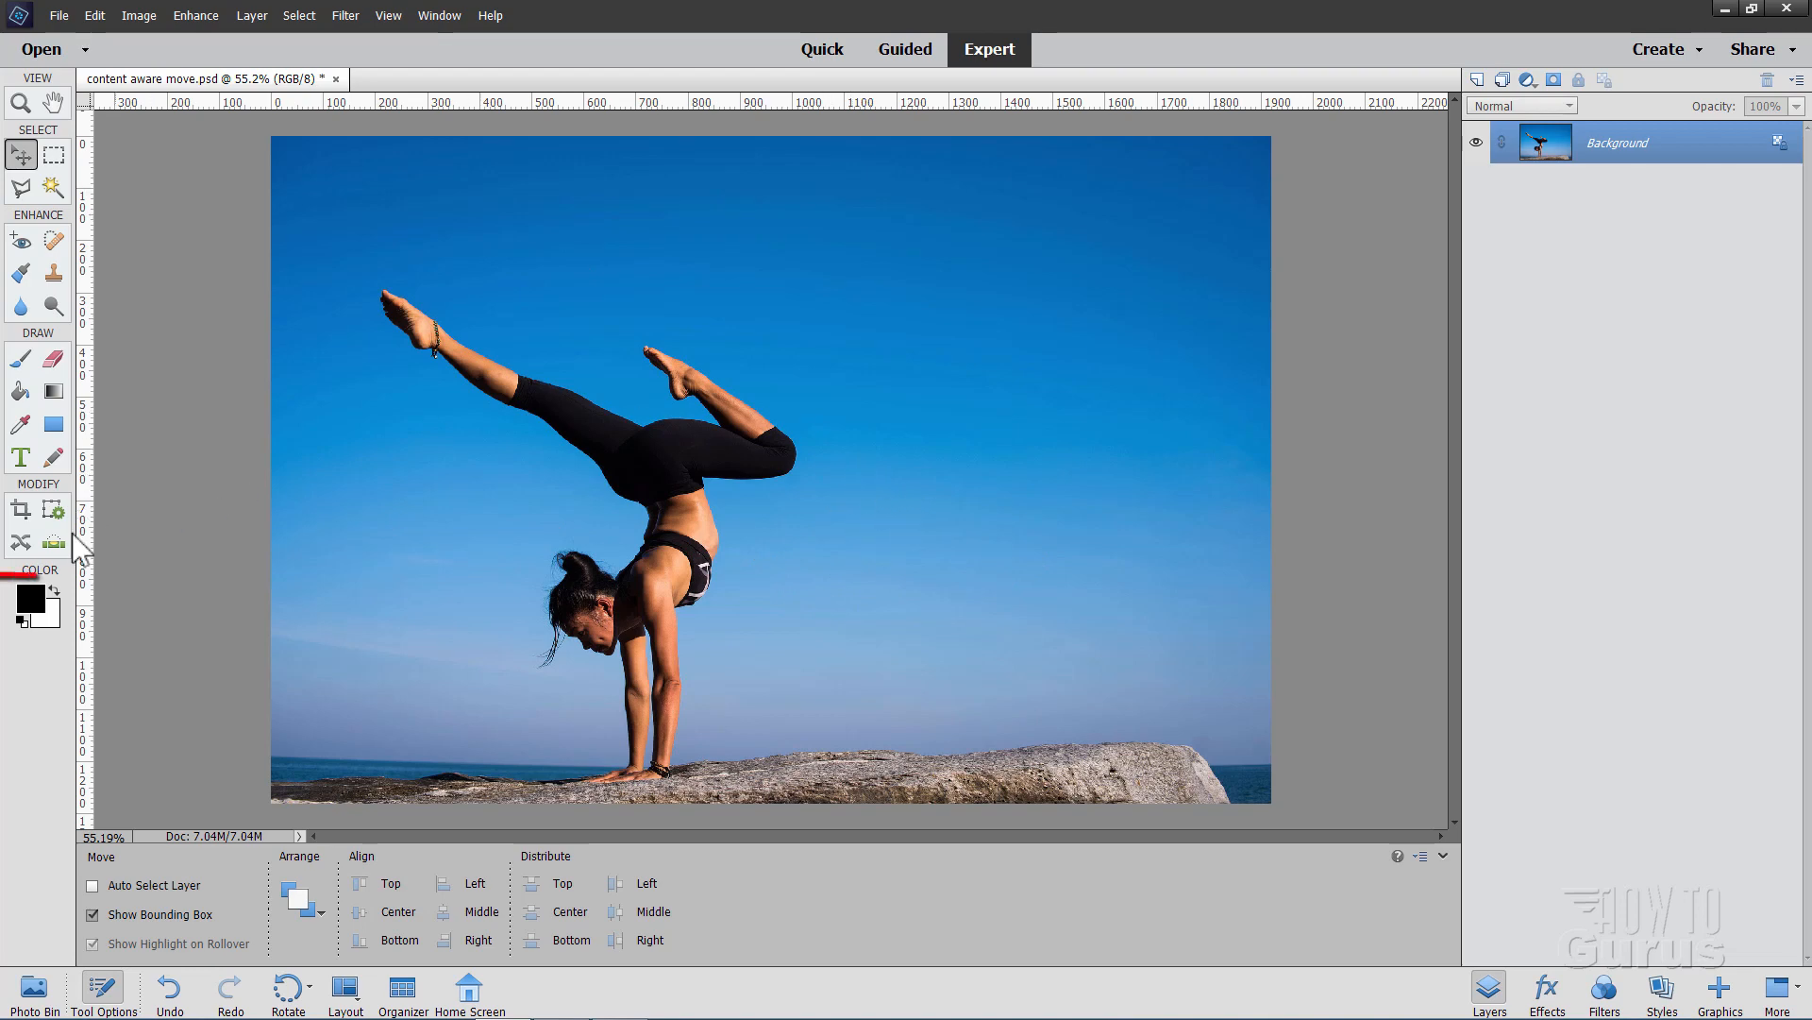
# - Activate Content-Aware Move, duplicate the Background layer and hide the original Background
pyautogui.click(21, 544)
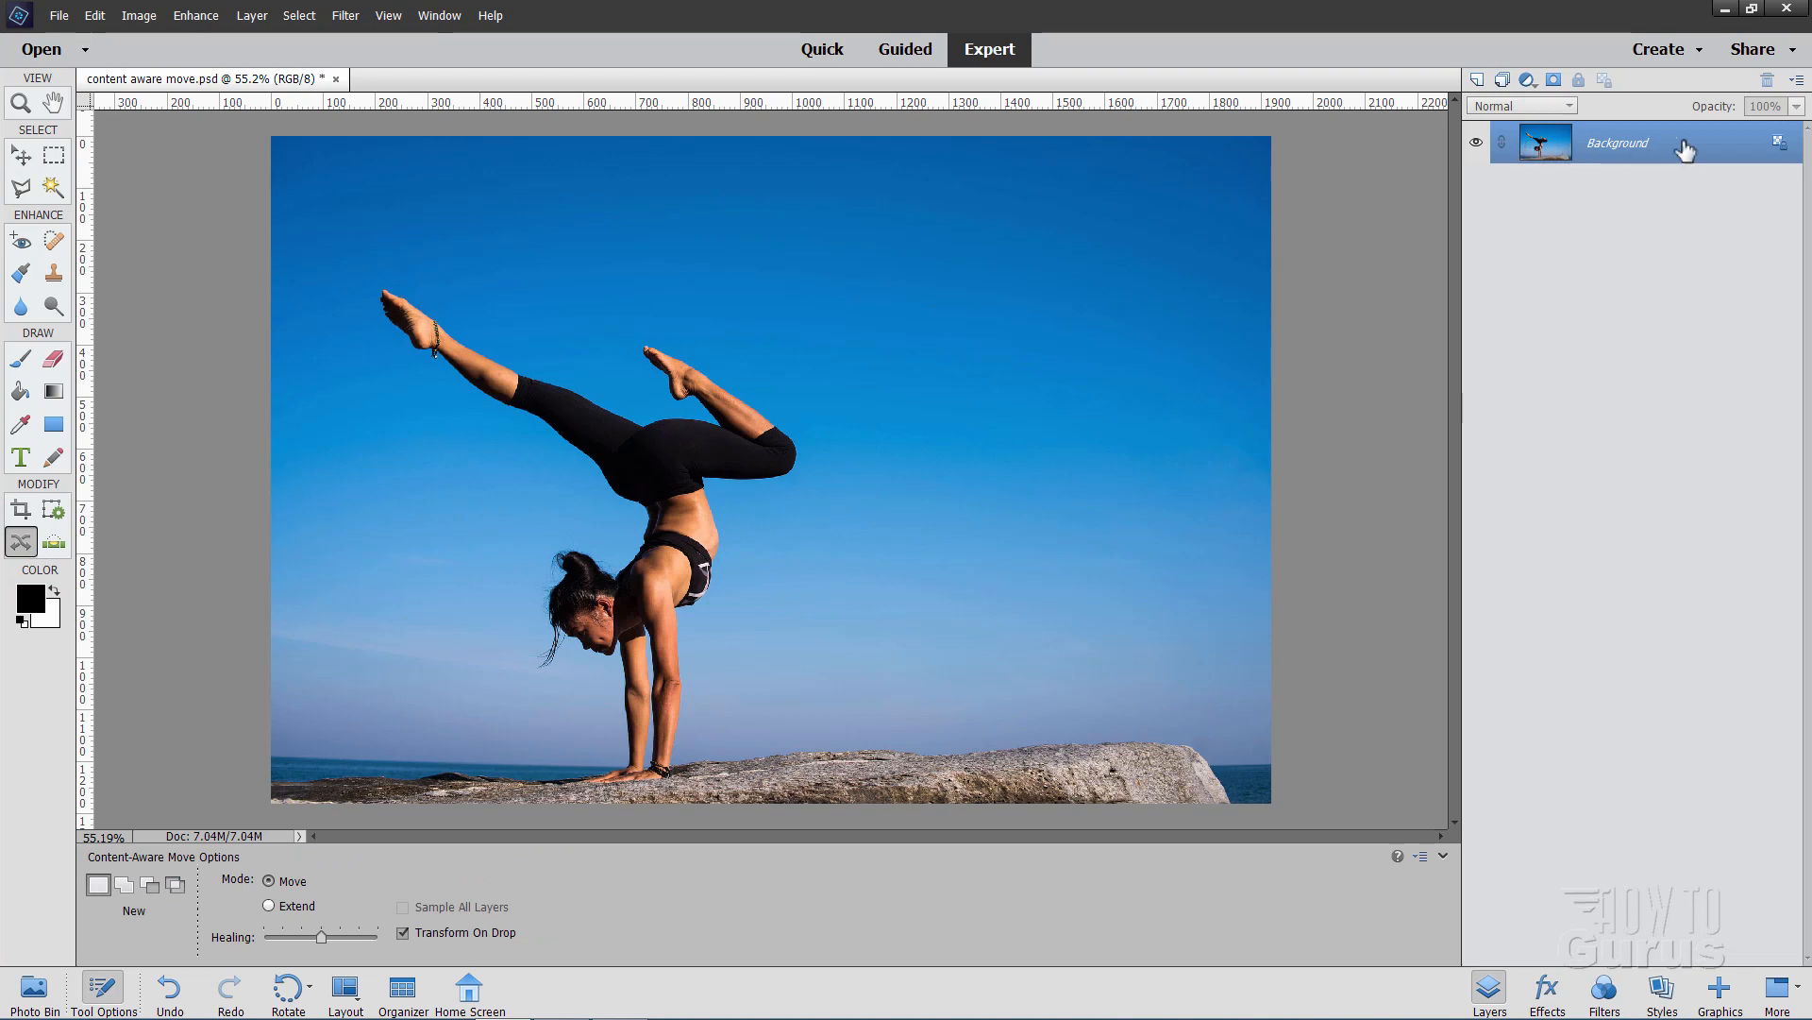
pyautogui.rightClick(1620, 154)
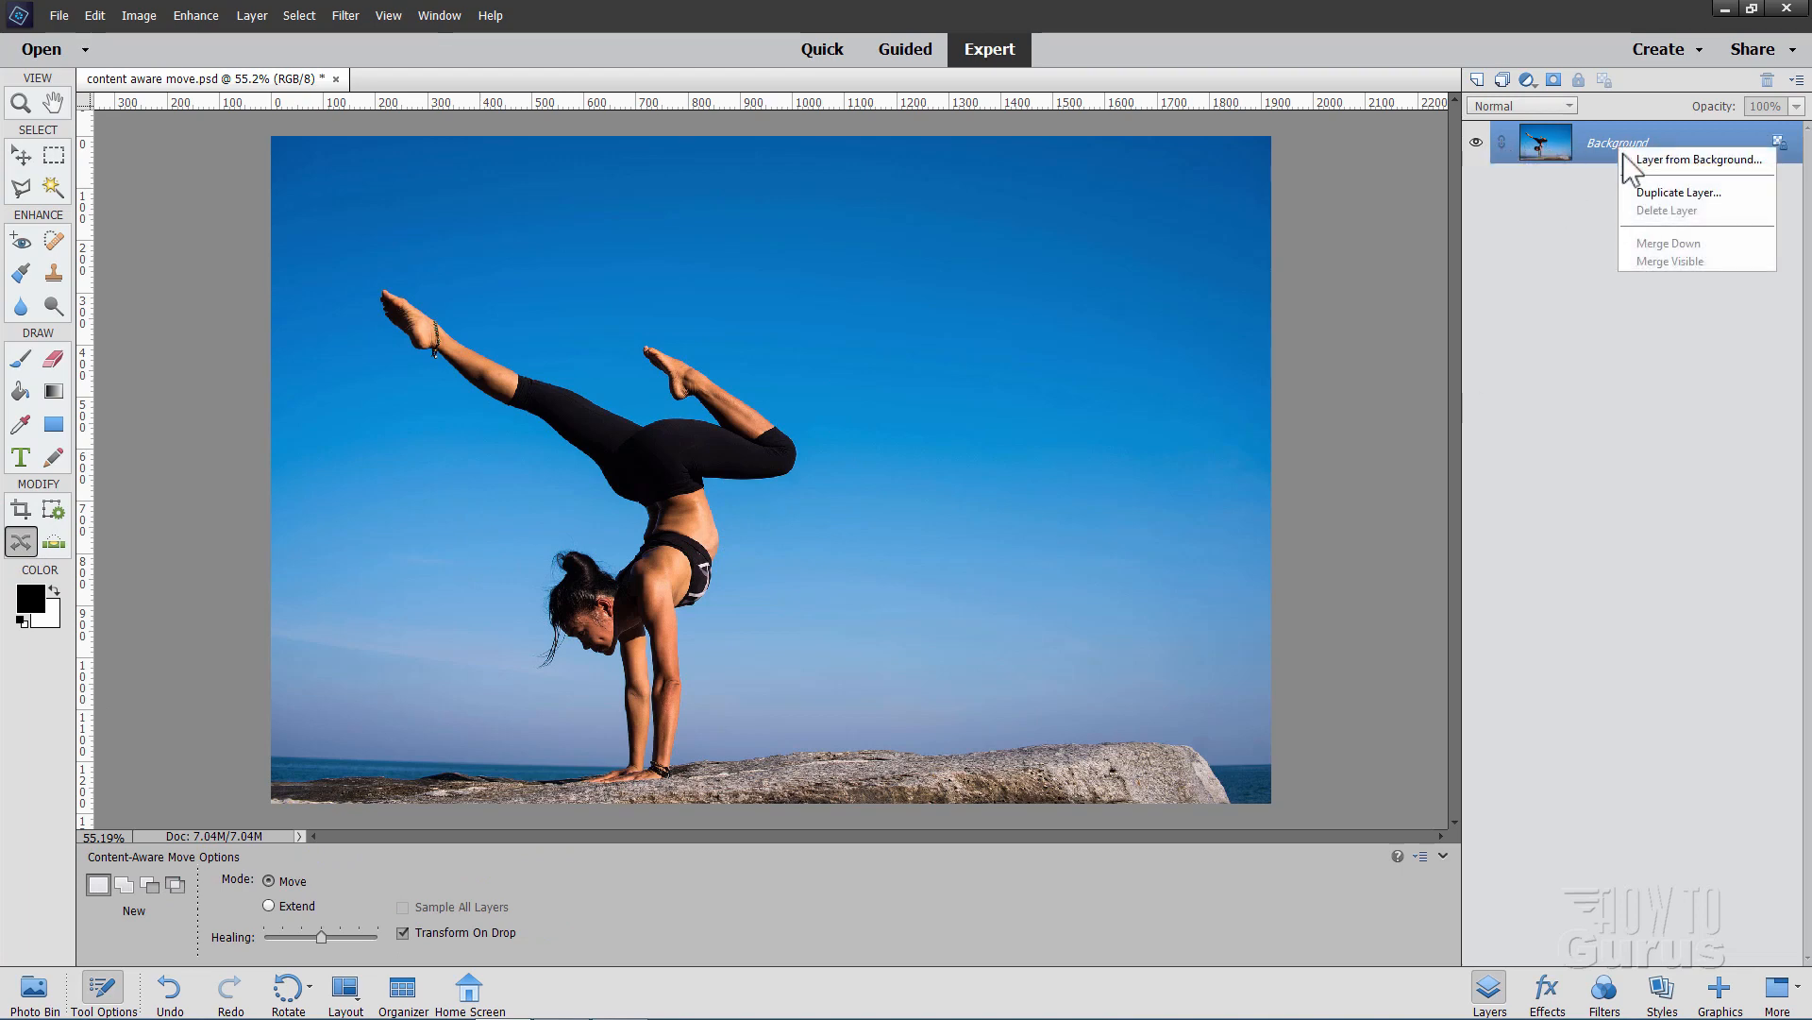
pyautogui.click(1644, 191)
pyautogui.click(1086, 306)
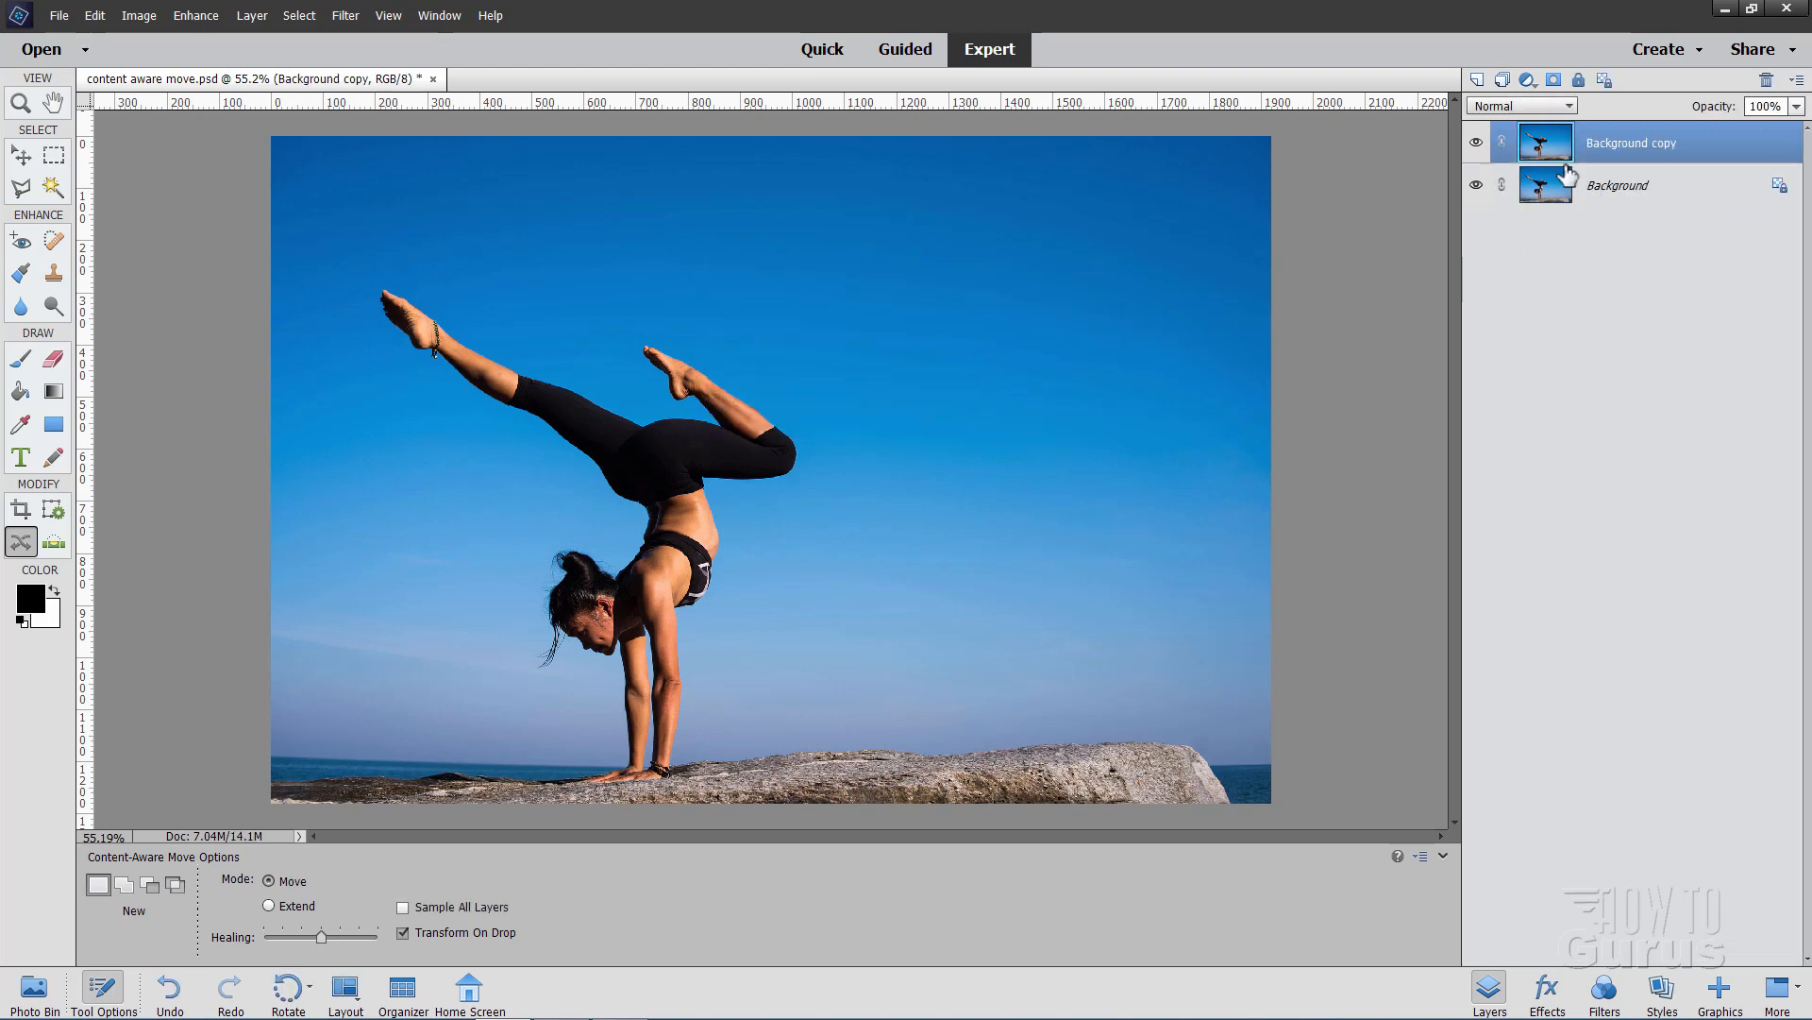
pyautogui.click(1477, 186)
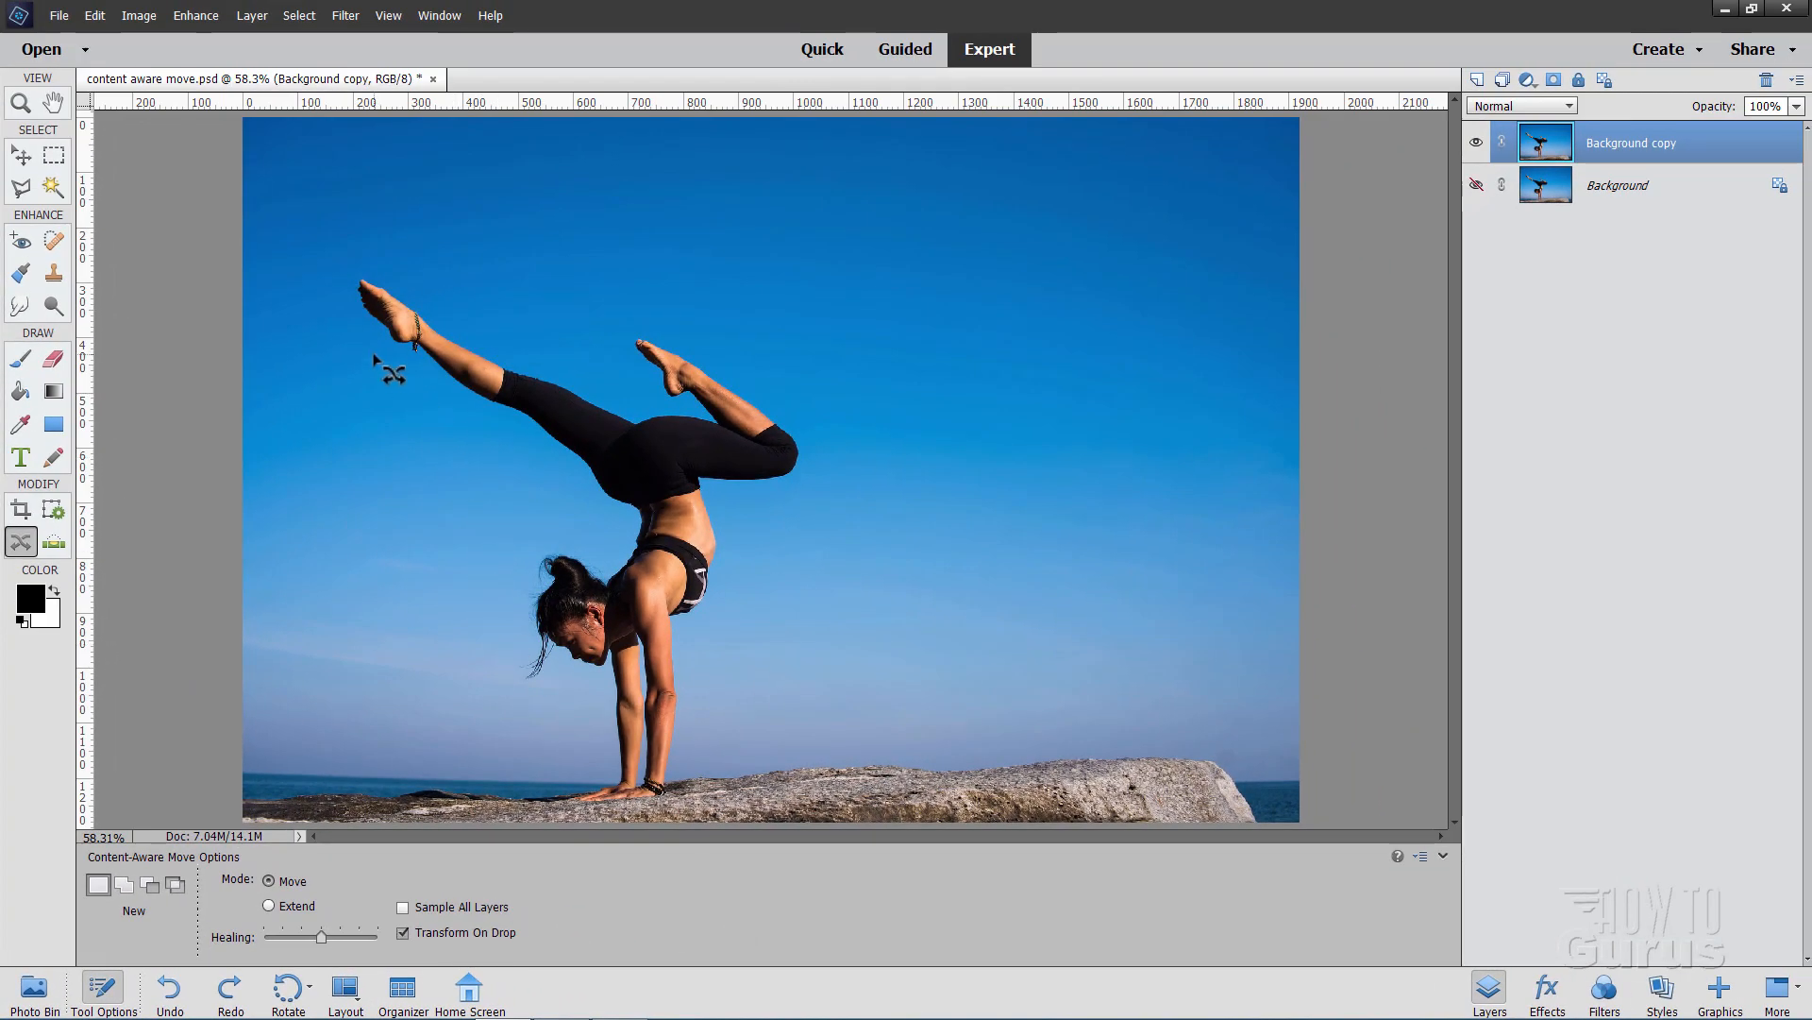
# - Outline the handstanding woman loosely with the Content-Aware Move tool, following her legs, torso, hair and arms down to the rock
pyautogui.moveTo(375, 356)
pyautogui.mouseDown()
pyautogui.moveTo(578, 476)
pyautogui.moveTo(614, 526)
pyautogui.moveTo(607, 560)
pyautogui.moveTo(527, 552)
pyautogui.moveTo(517, 594)
pyautogui.moveTo(510, 683)
pyautogui.moveTo(529, 697)
pyautogui.moveTo(562, 669)
pyautogui.moveTo(589, 688)
pyautogui.moveTo(596, 767)
pyautogui.moveTo(546, 785)
pyautogui.mouseUp()
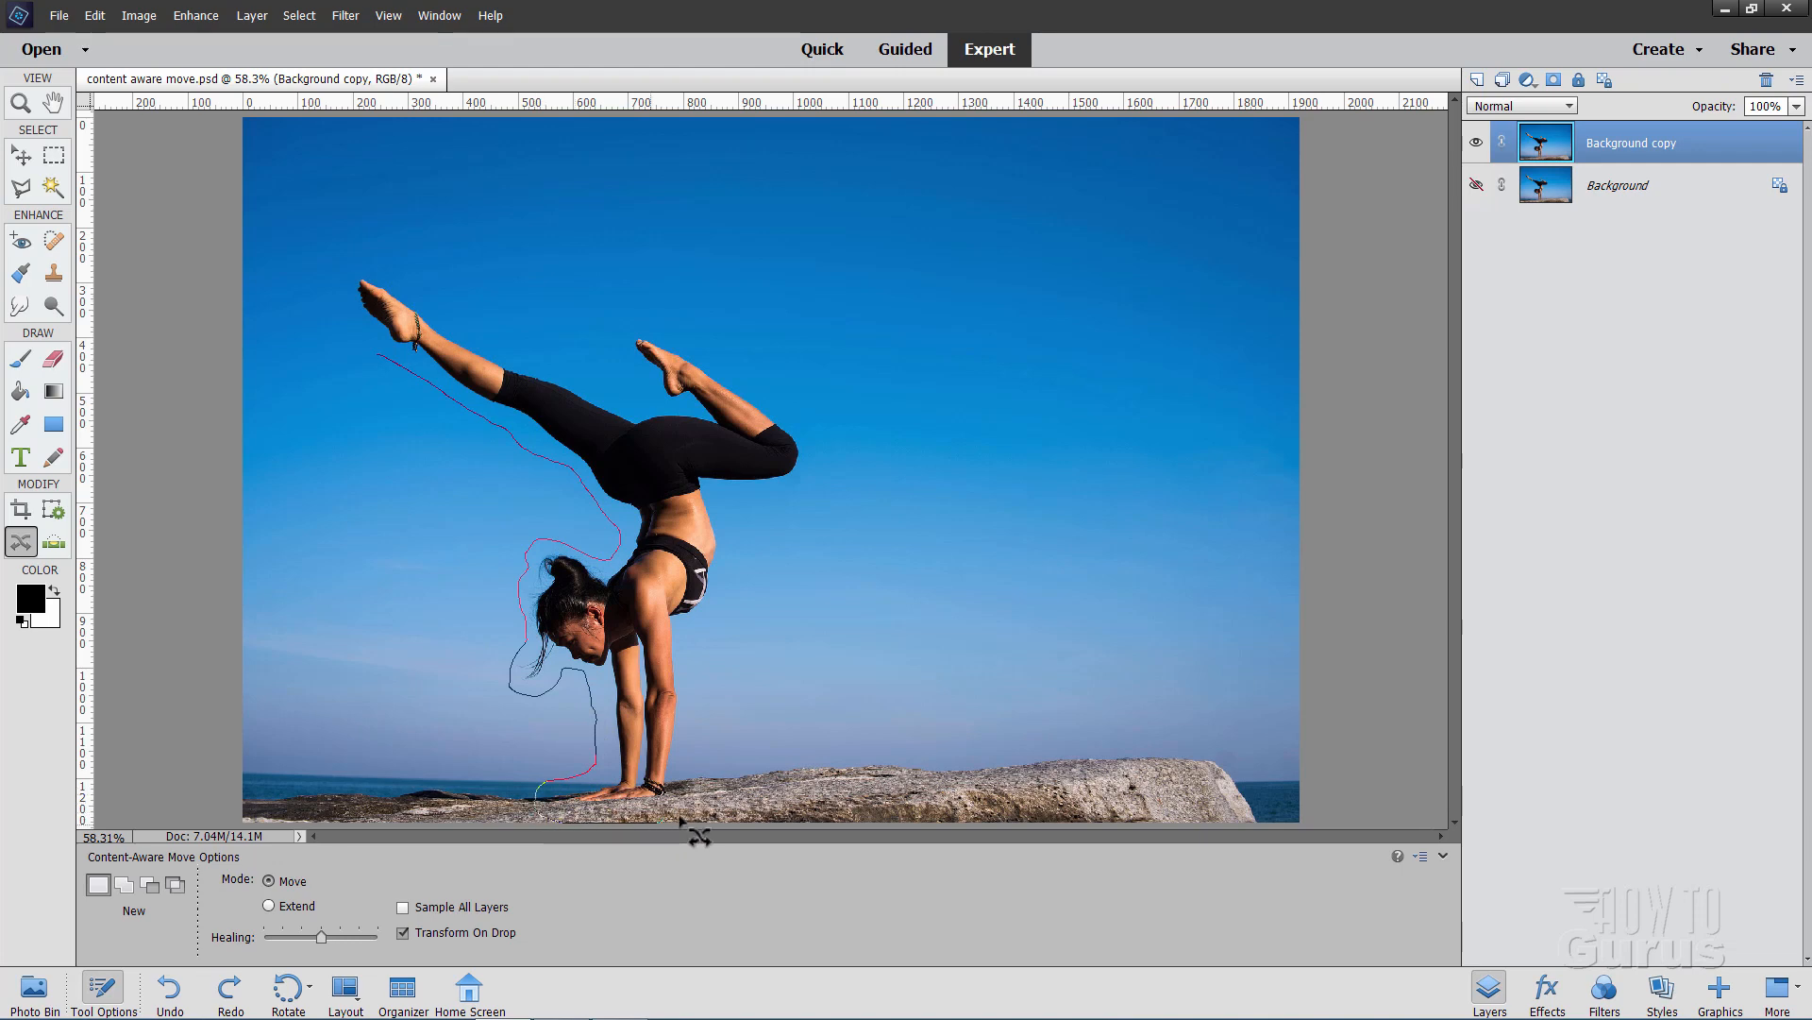
pyautogui.moveTo(679, 818)
pyautogui.mouseDown()
pyautogui.moveTo(680, 624)
pyautogui.moveTo(721, 608)
pyautogui.moveTo(726, 498)
pyautogui.moveTo(801, 486)
pyautogui.moveTo(823, 452)
pyautogui.moveTo(711, 344)
pyautogui.moveTo(622, 323)
pyautogui.moveTo(637, 378)
pyautogui.moveTo(621, 401)
pyautogui.moveTo(335, 271)
pyautogui.mouseUp()
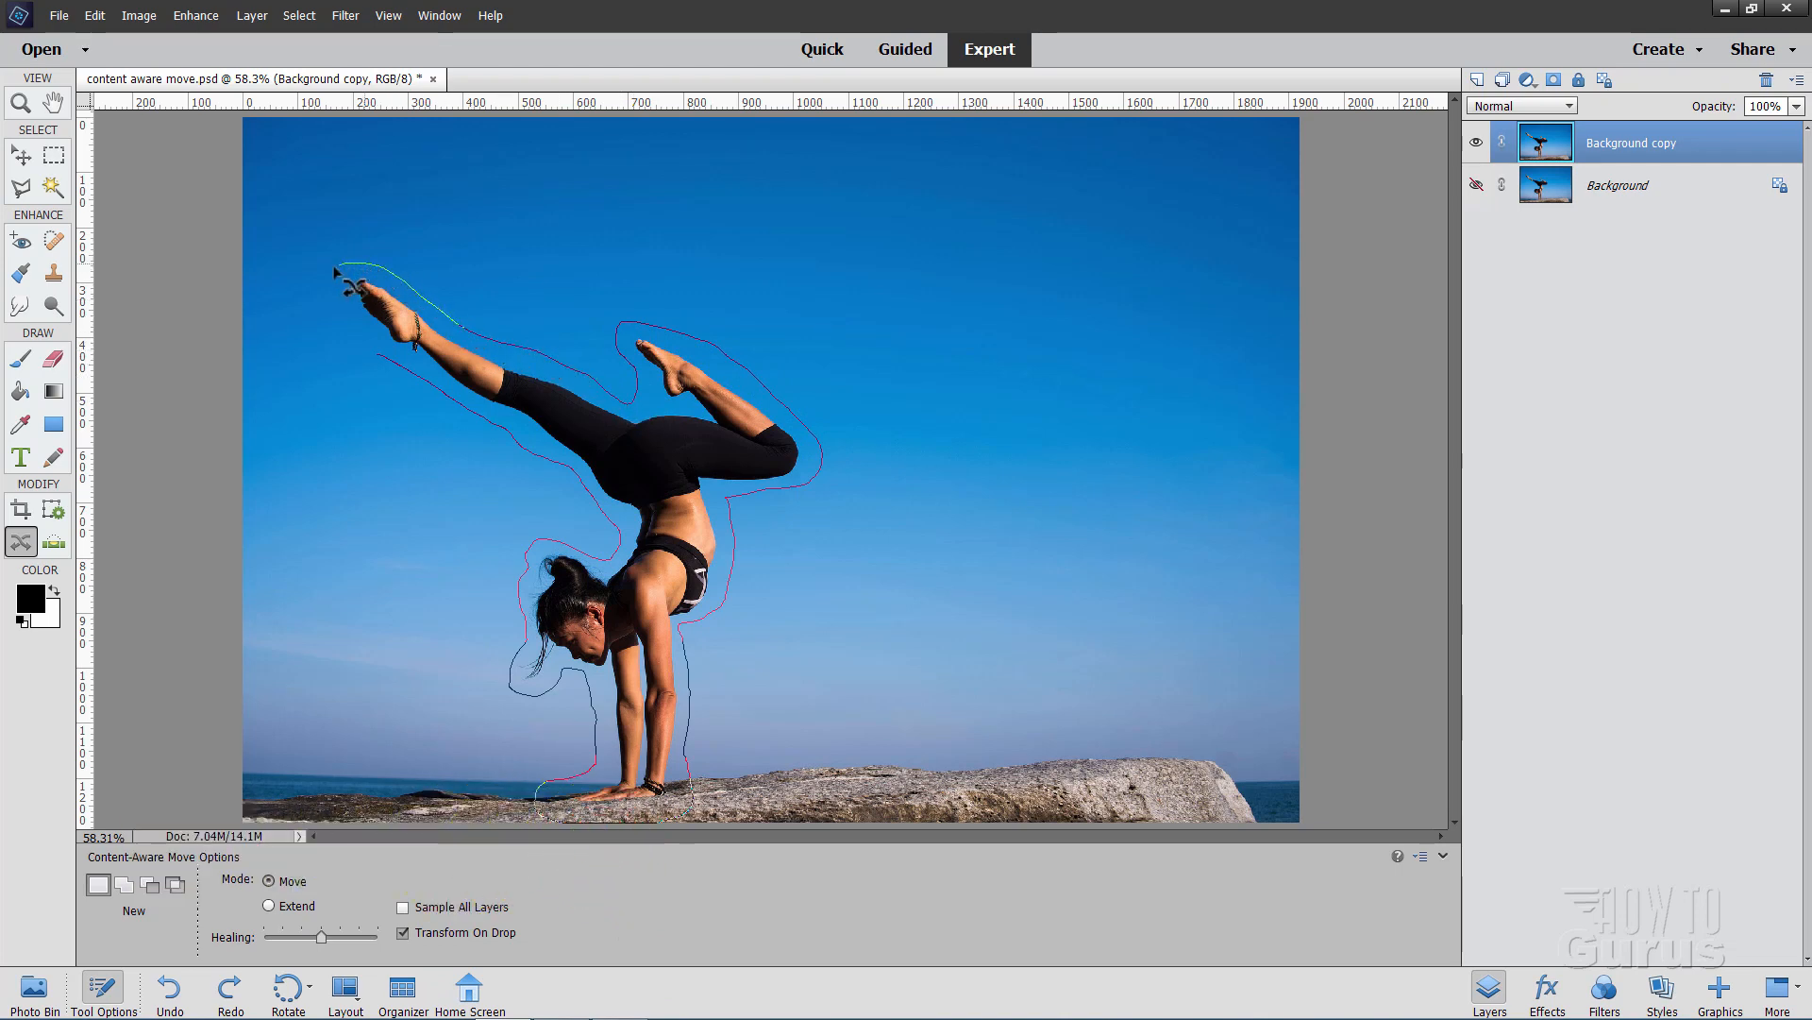
pyautogui.moveTo(375, 351); pyautogui.dragTo(376, 355)
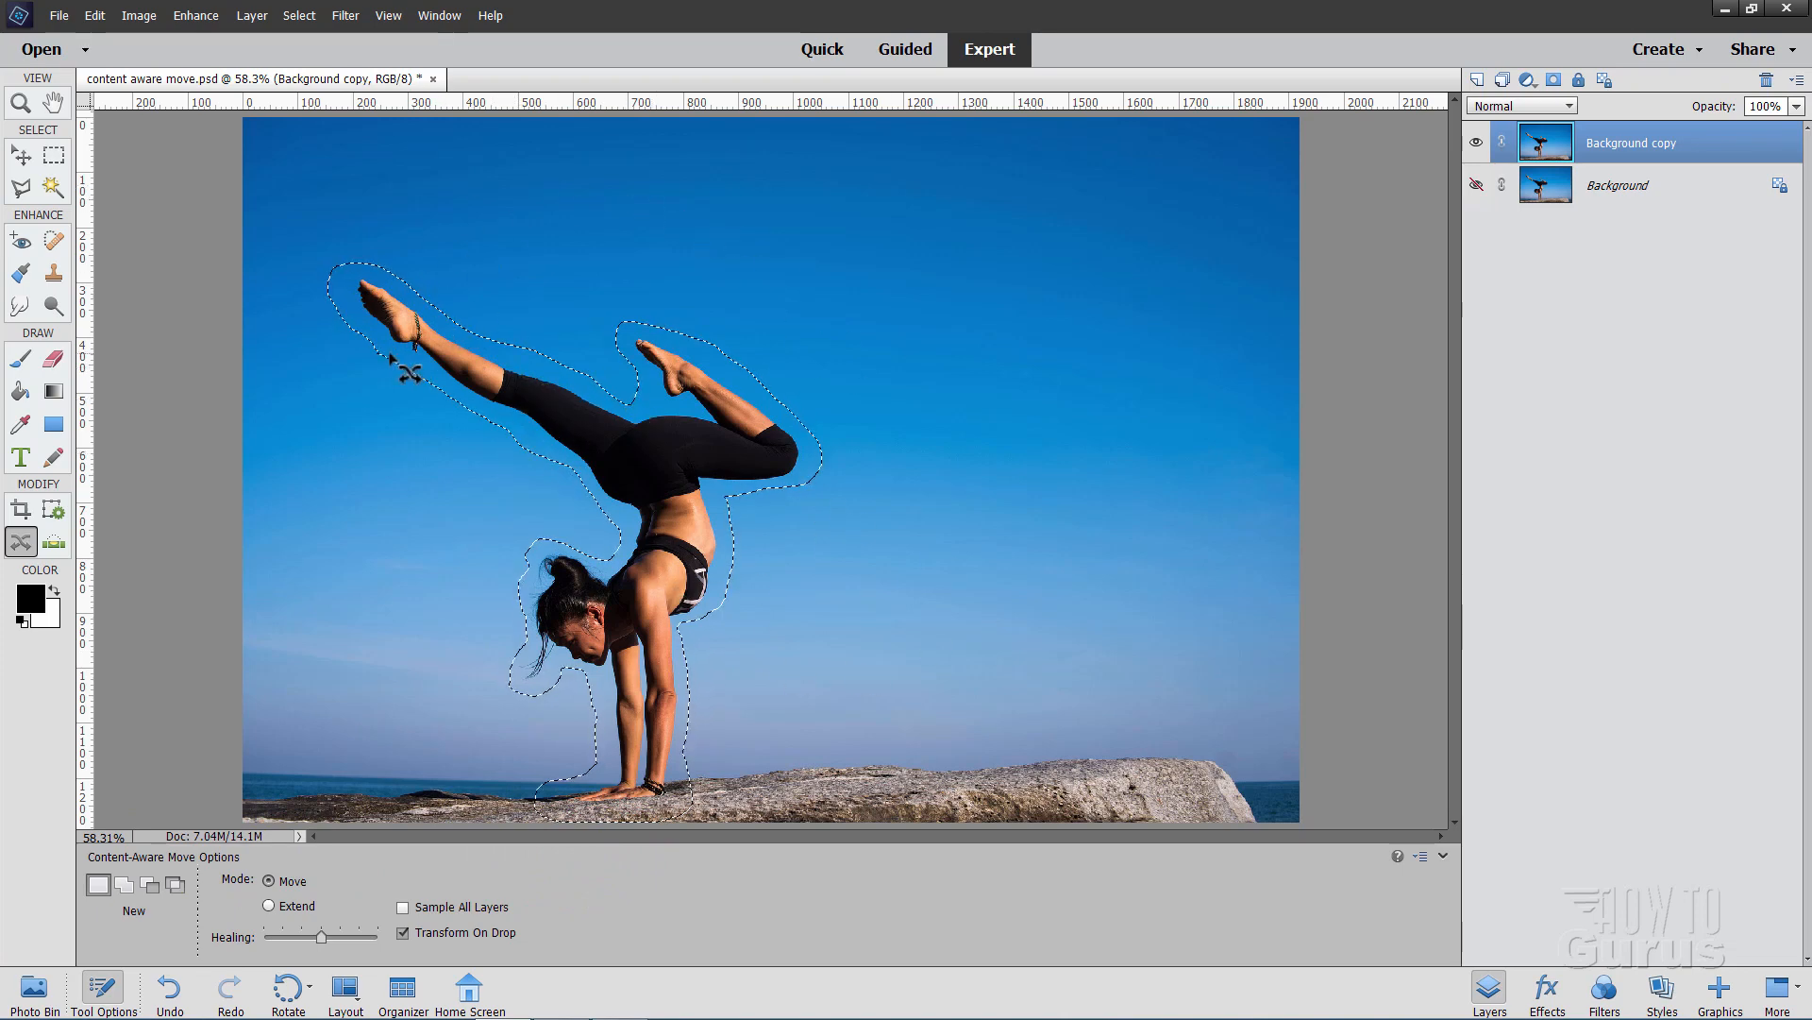
# - Try to move the outlined woman a short way right along the rock with Content-Aware Move, and undo the attempt
pyautogui.moveTo(666, 575); pyautogui.dragTo(779, 554)
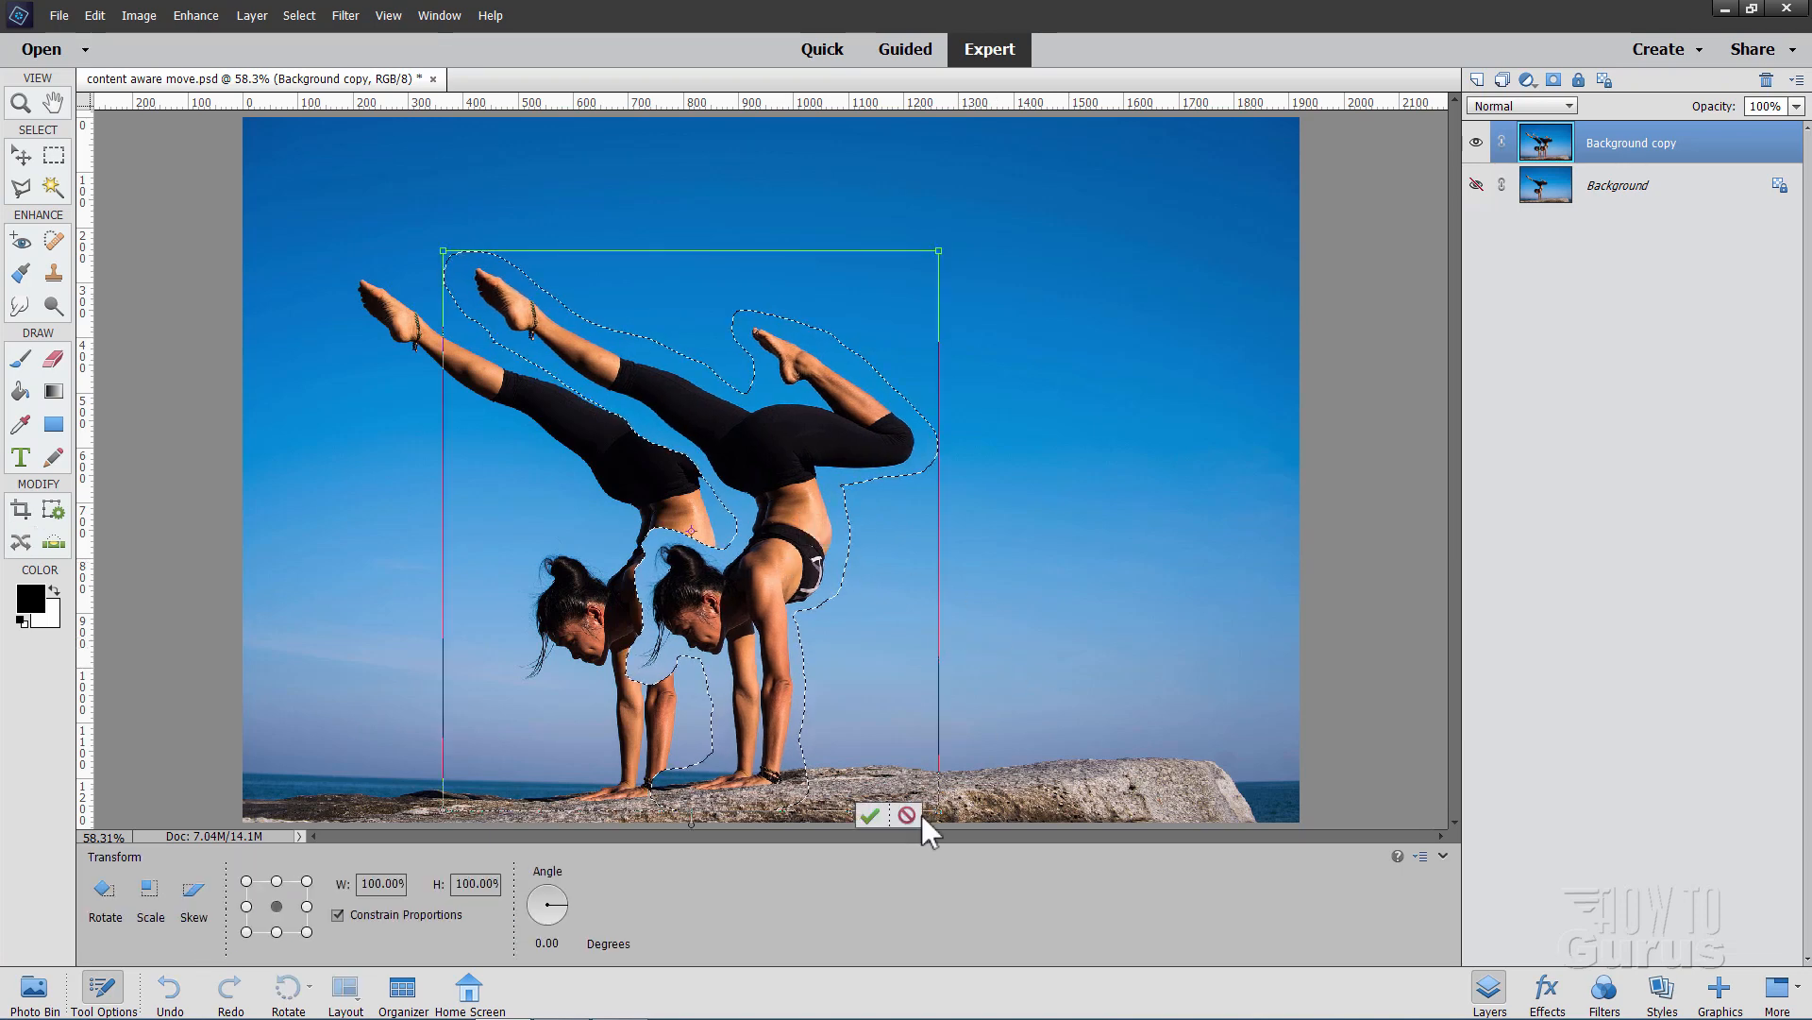
pyautogui.click(871, 814)
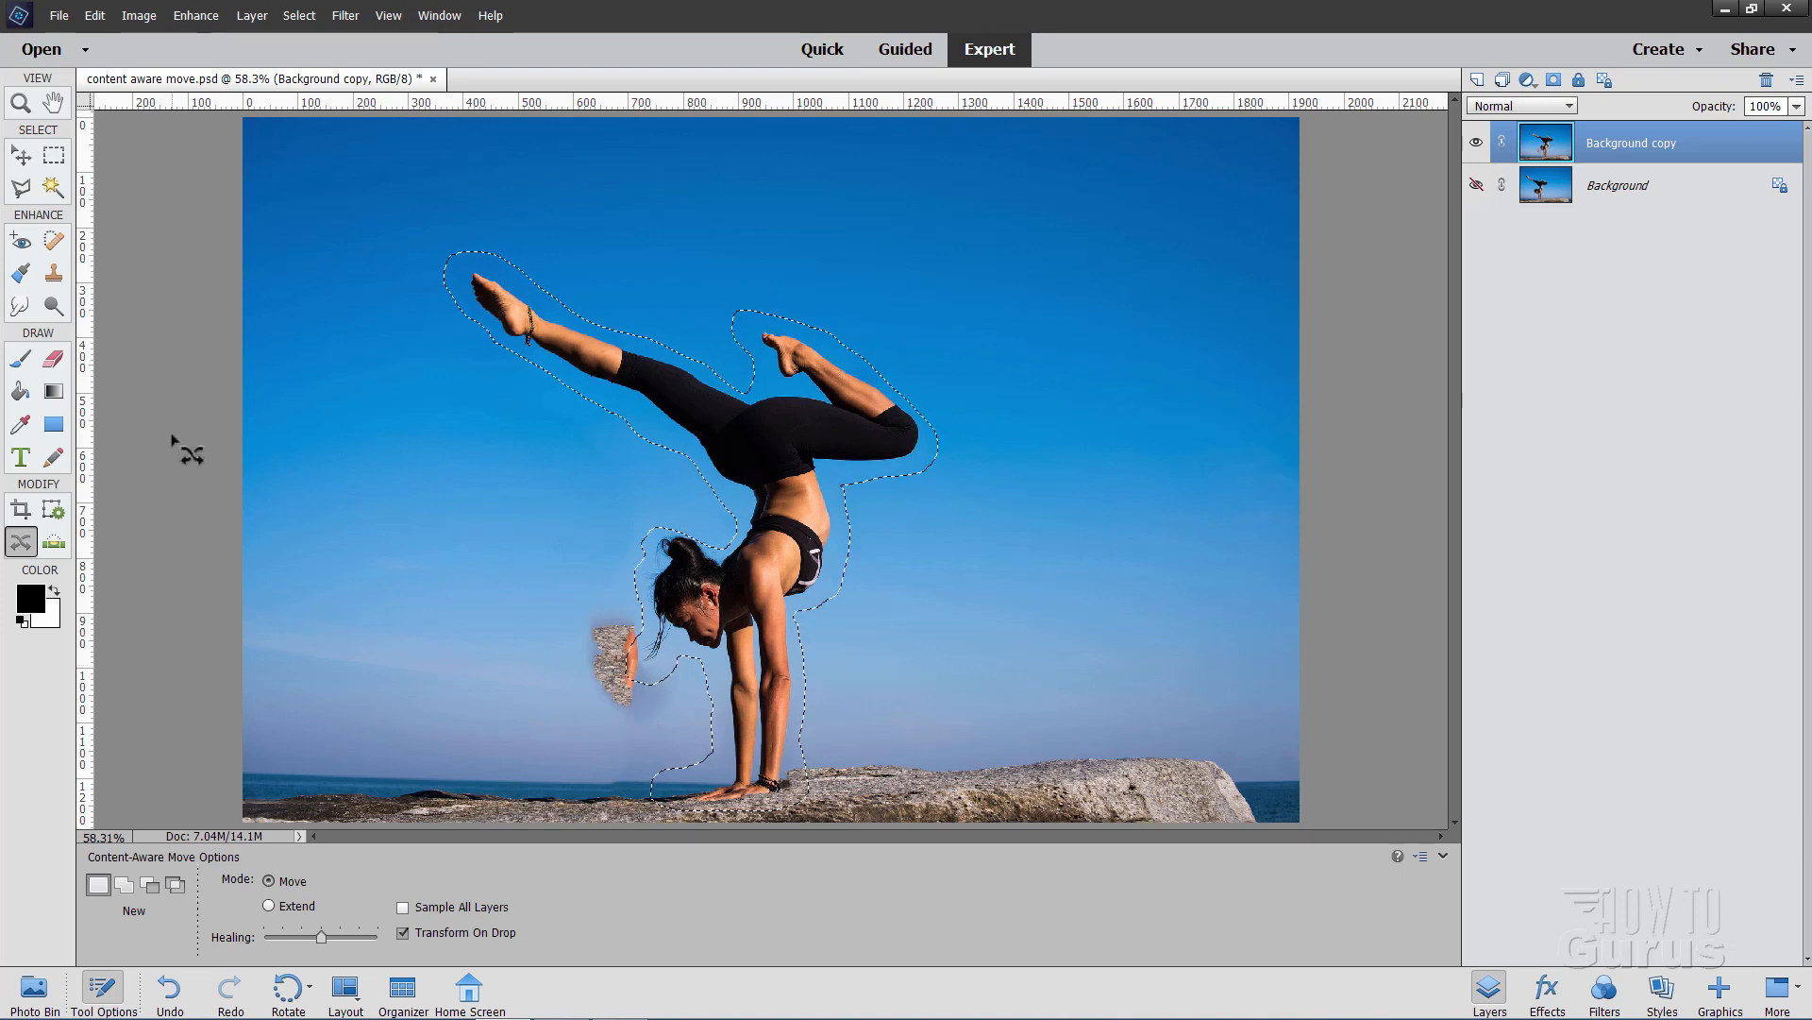
pyautogui.click(96, 15)
pyautogui.click(106, 36)
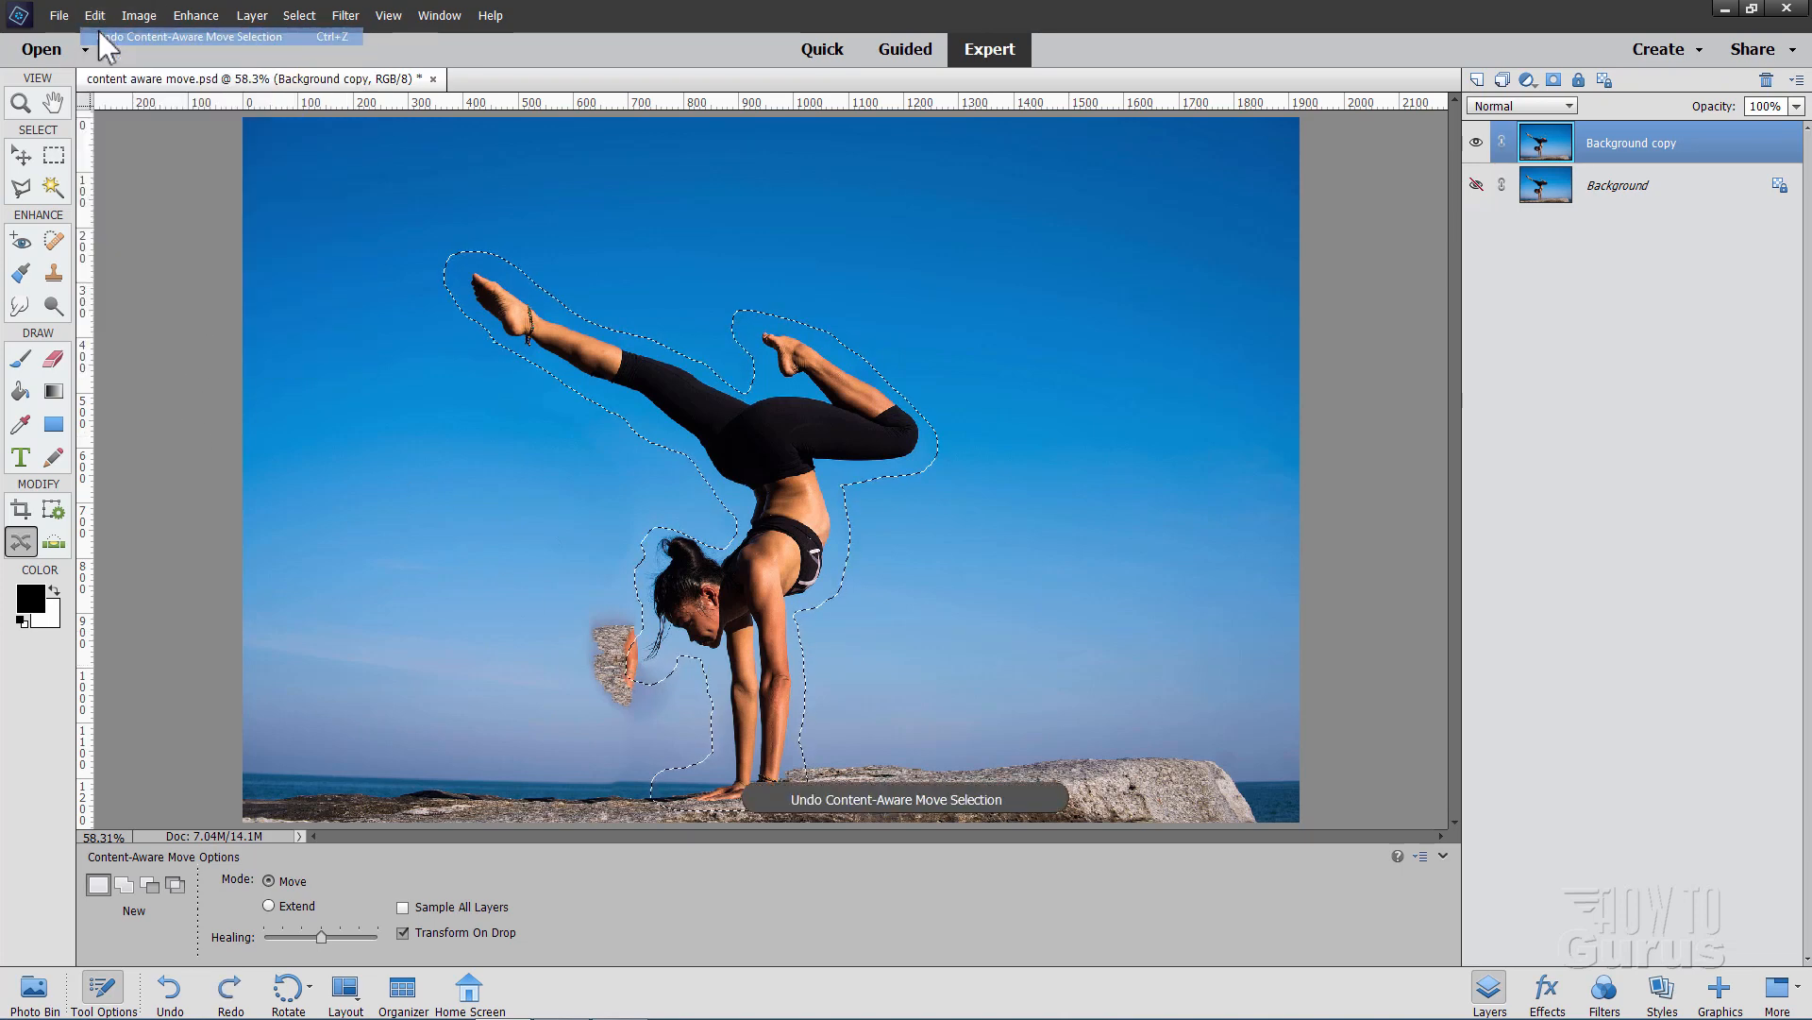
# - Lower the Healing amount one notch, move the outlined woman a short way right along the rock, and deselect her
pyautogui.click(302, 934)
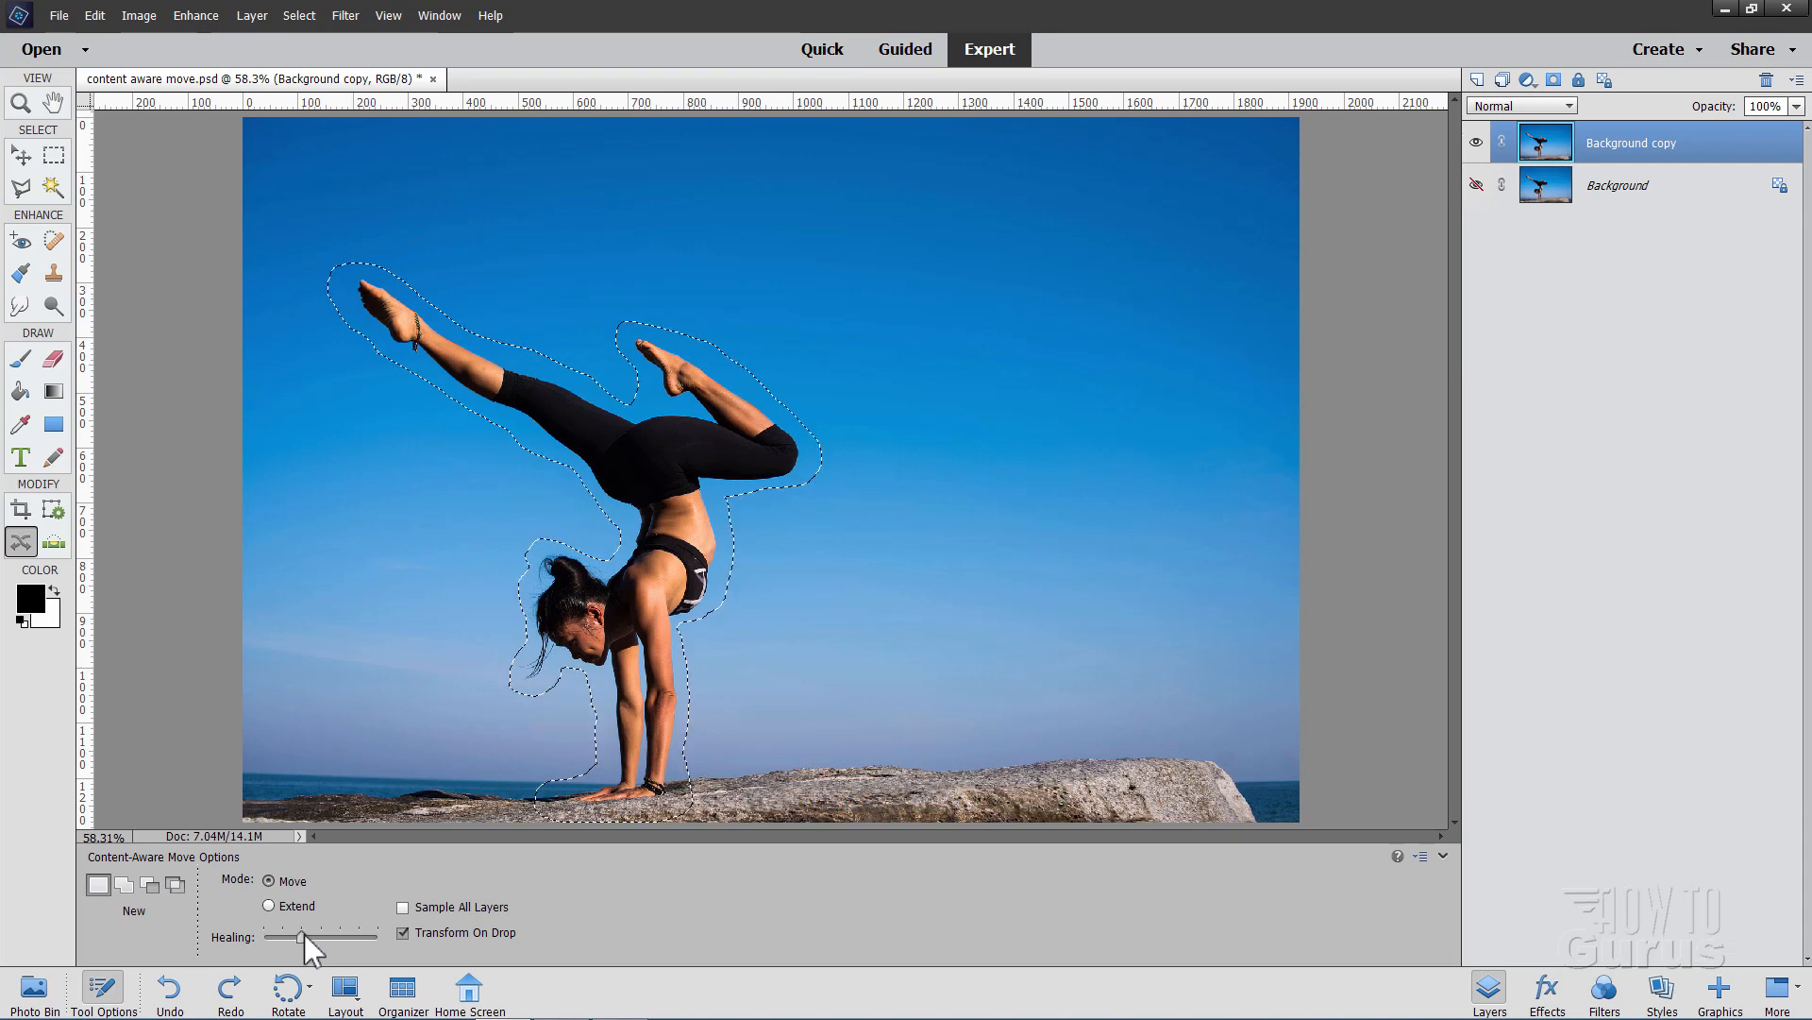
pyautogui.moveTo(659, 583); pyautogui.dragTo(768, 572)
pyautogui.click(869, 814)
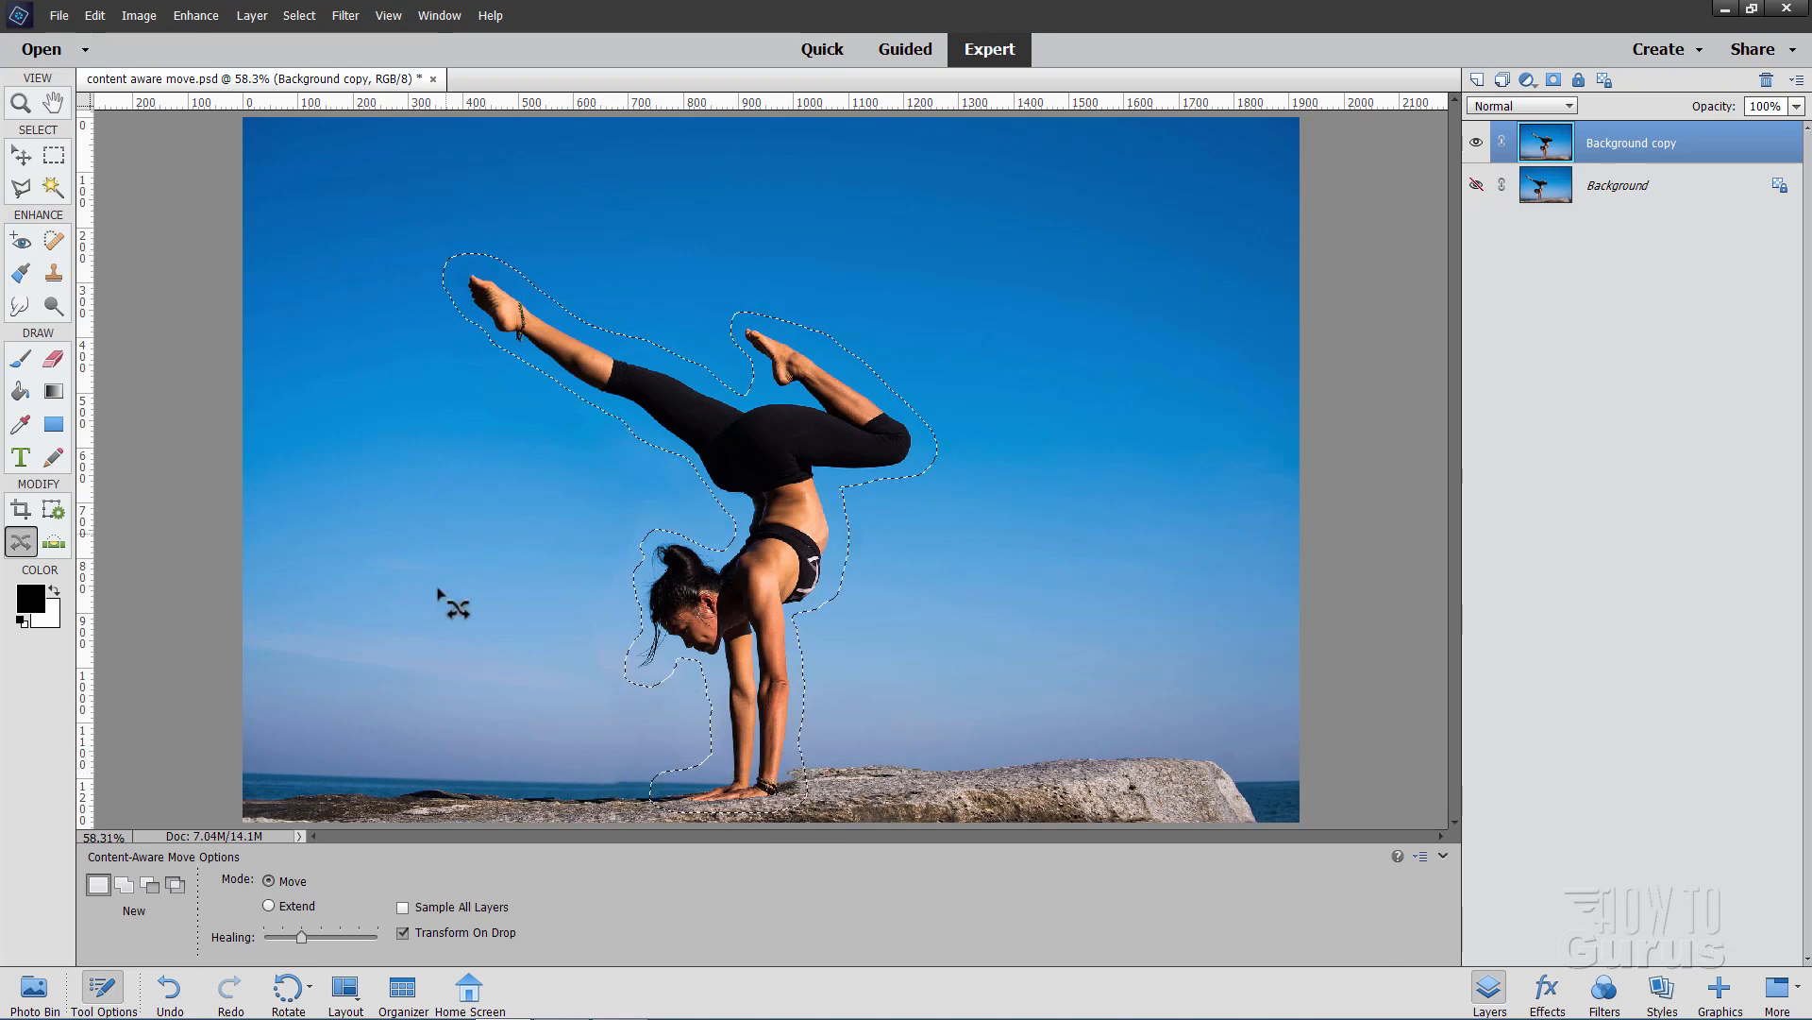
pyautogui.click(311, 15)
pyautogui.click(325, 49)
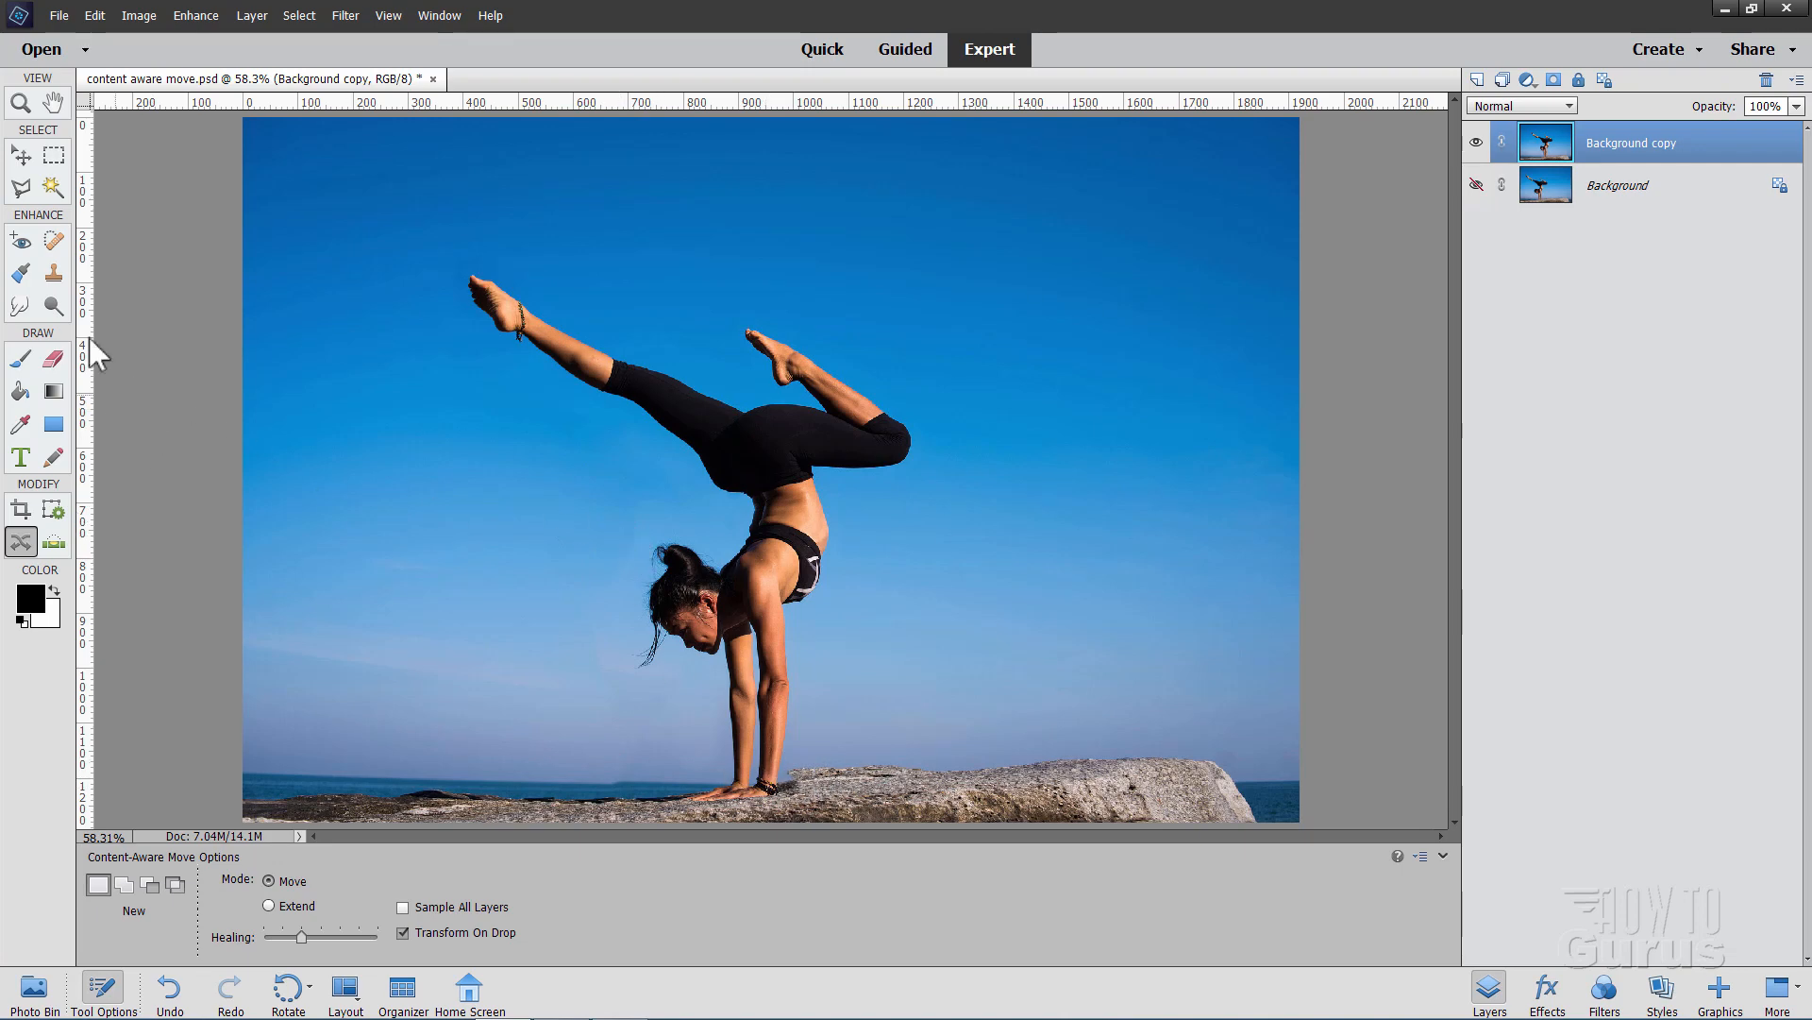
# - Sample the clean sky beside the woman's hair with the 85 px Clone Stamp
pyautogui.click(54, 274)
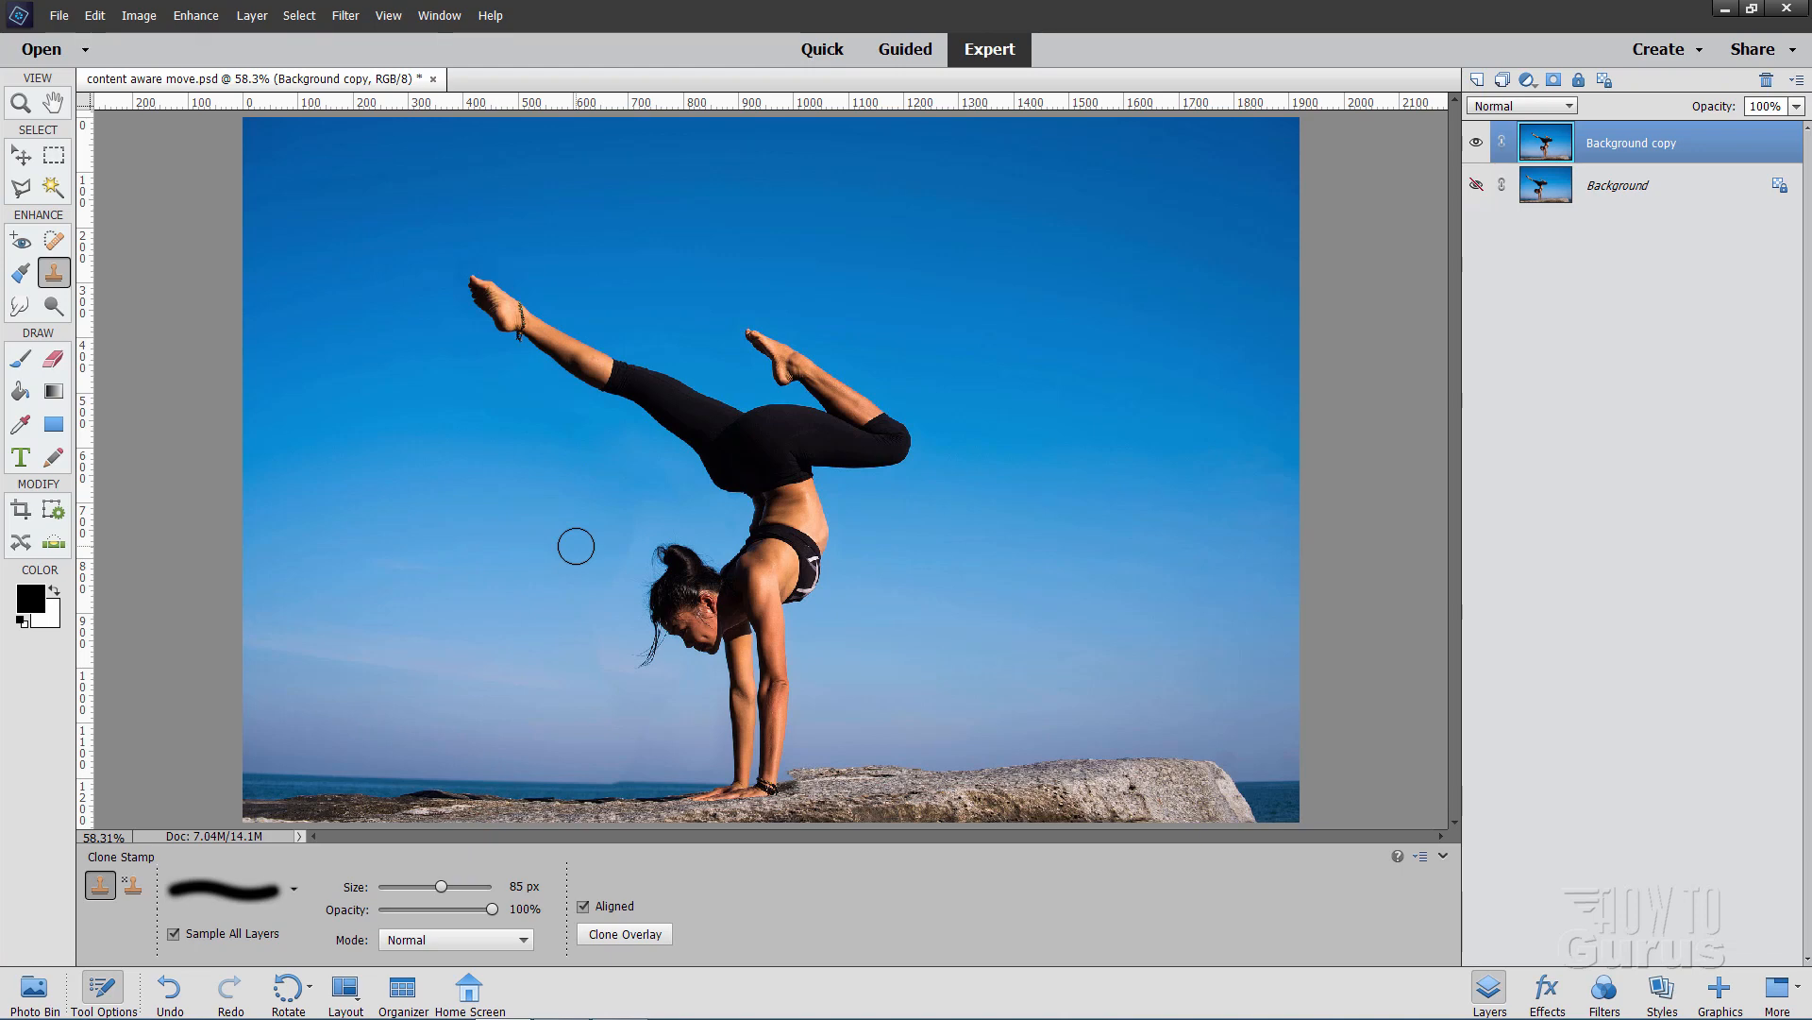
pyautogui.press('alt')
pyautogui.keyDown('alt'); pyautogui.click(544, 644); pyautogui.keyUp('alt')
# - Examine the horizon line and rock edge beside the woman's hands at 200% and 300% zoom
pyautogui.click(20, 102)
pyautogui.click(638, 793)
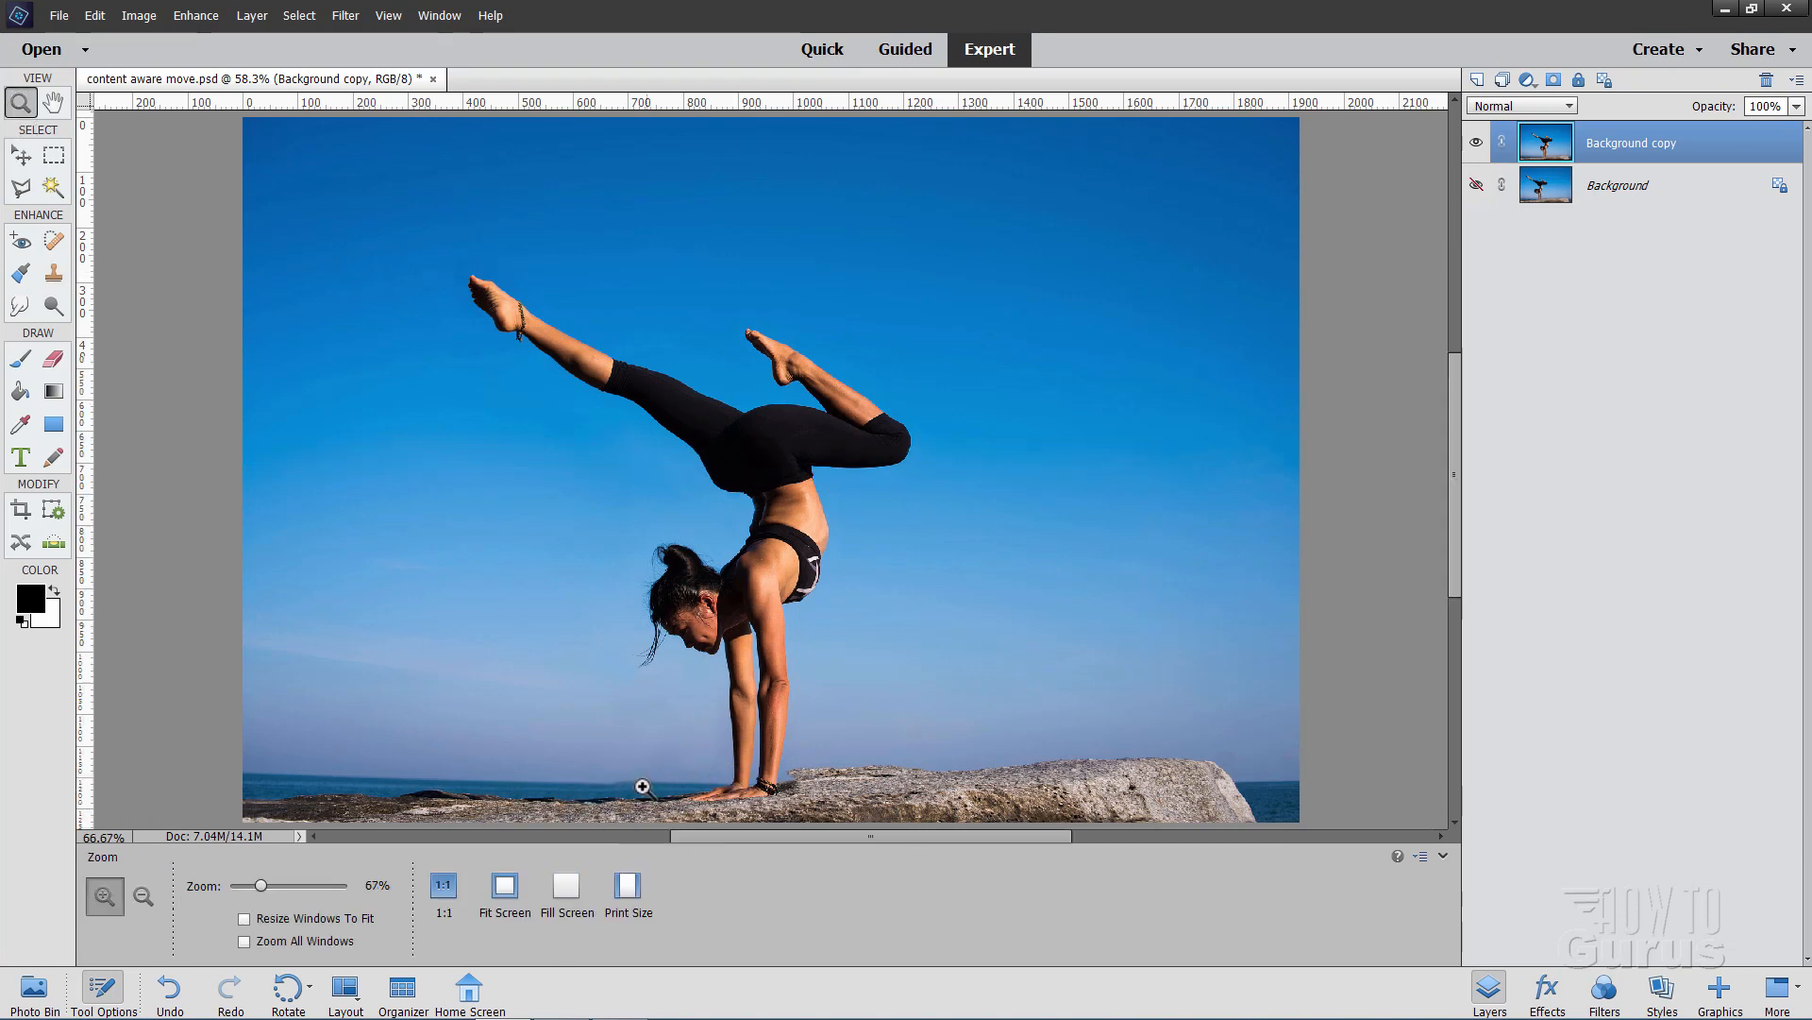
pyautogui.click(637, 799)
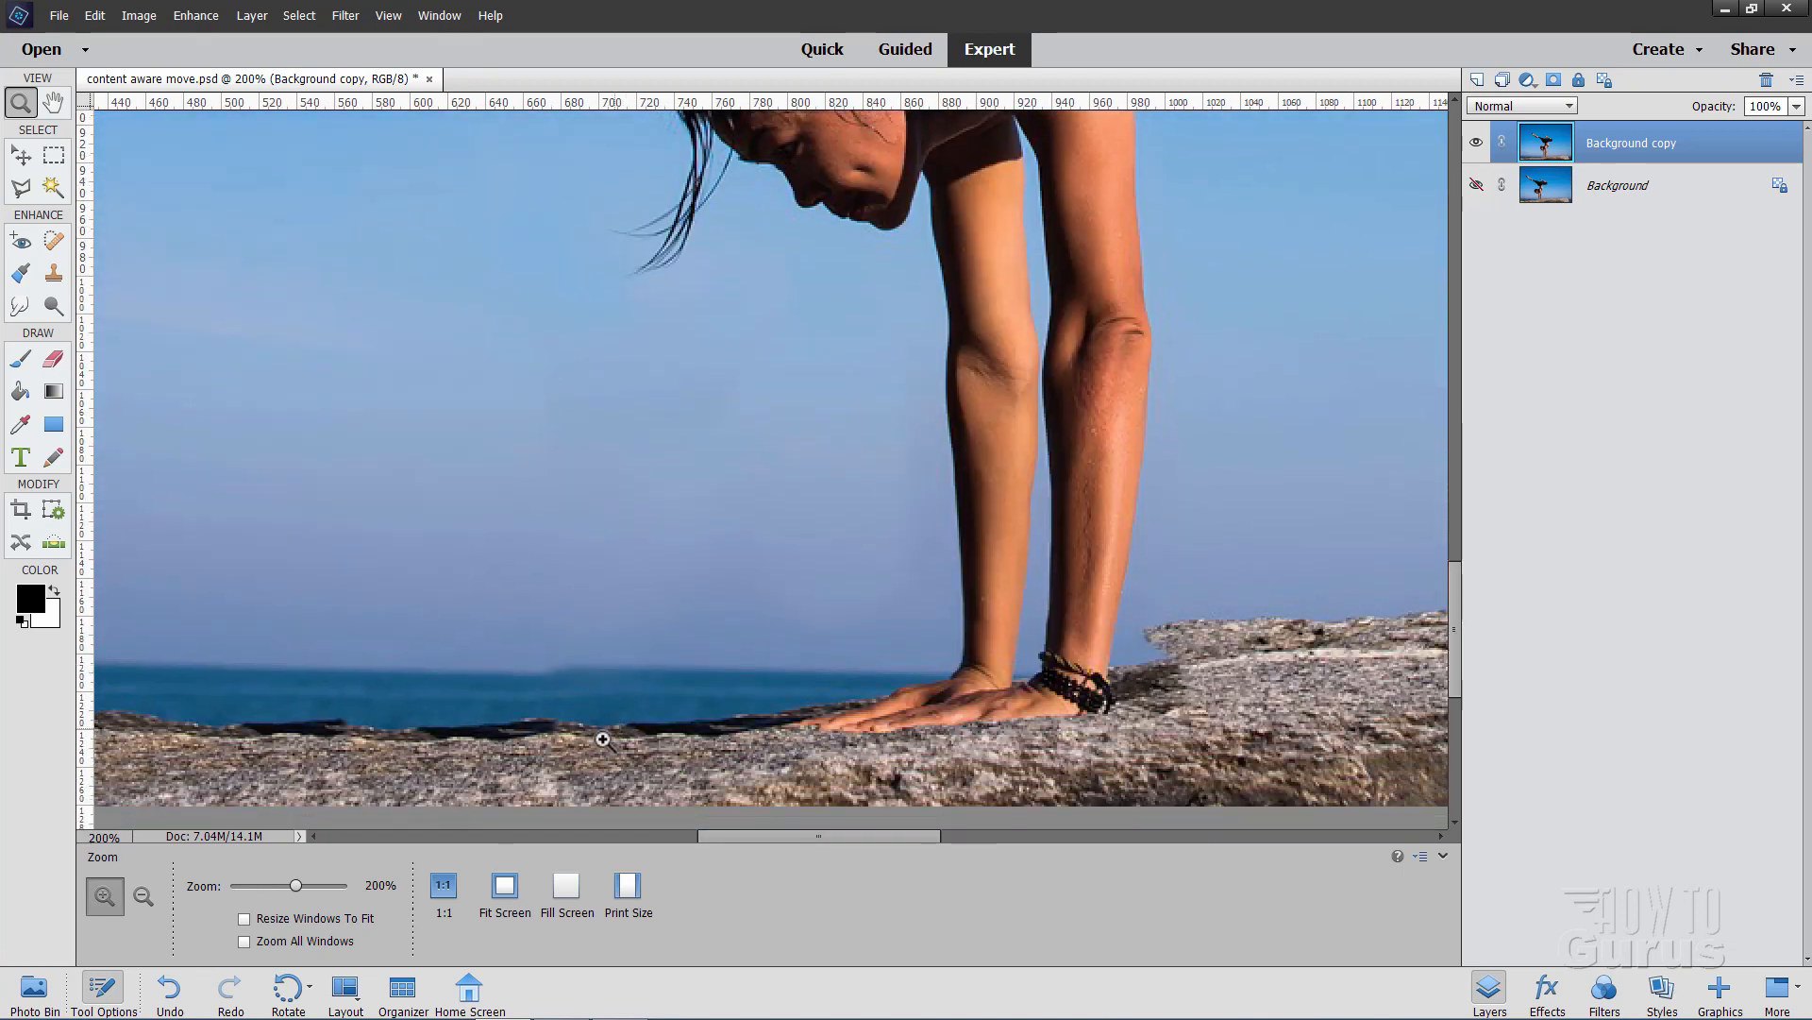
pyautogui.click(571, 697)
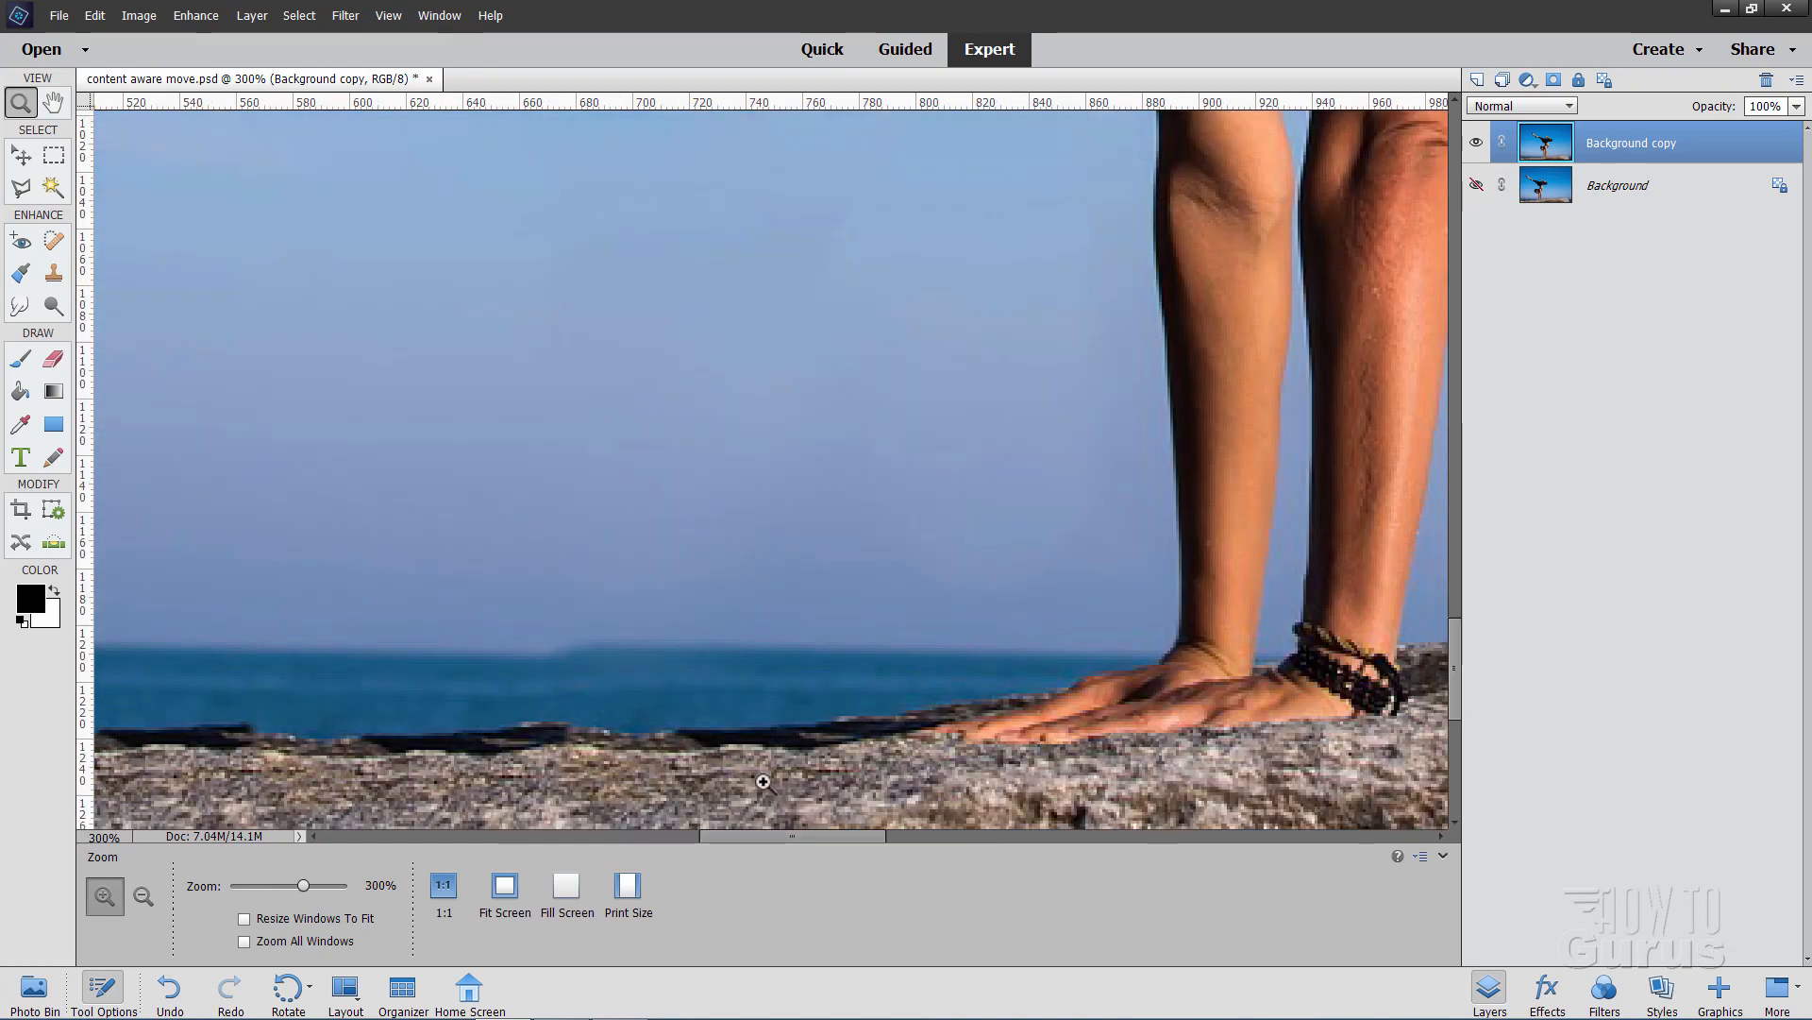
pyautogui.moveTo(819, 833); pyautogui.dragTo(791, 839)
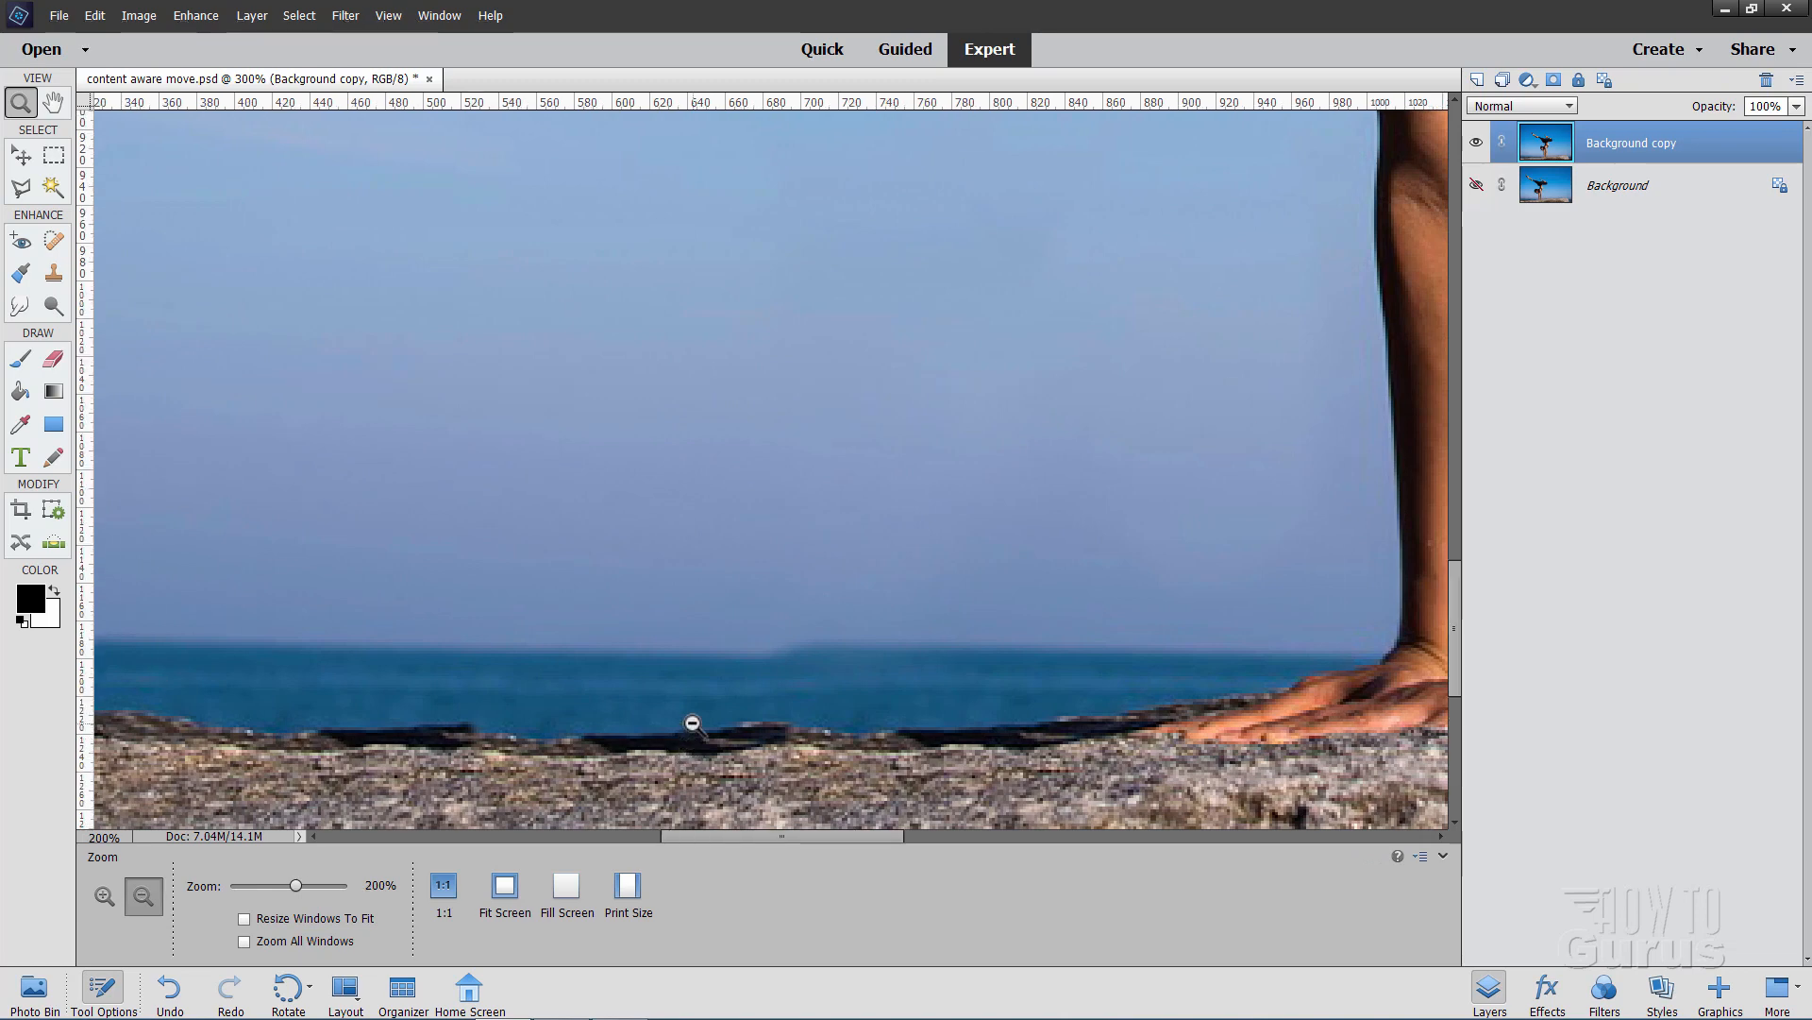
pyautogui.keyDown('alt'); pyautogui.click(697, 728); pyautogui.keyUp('alt')
pyautogui.moveTo(791, 836)
pyautogui.mouseDown()
pyautogui.moveTo(808, 831)
pyautogui.moveTo(760, 837)
pyautogui.mouseUp()
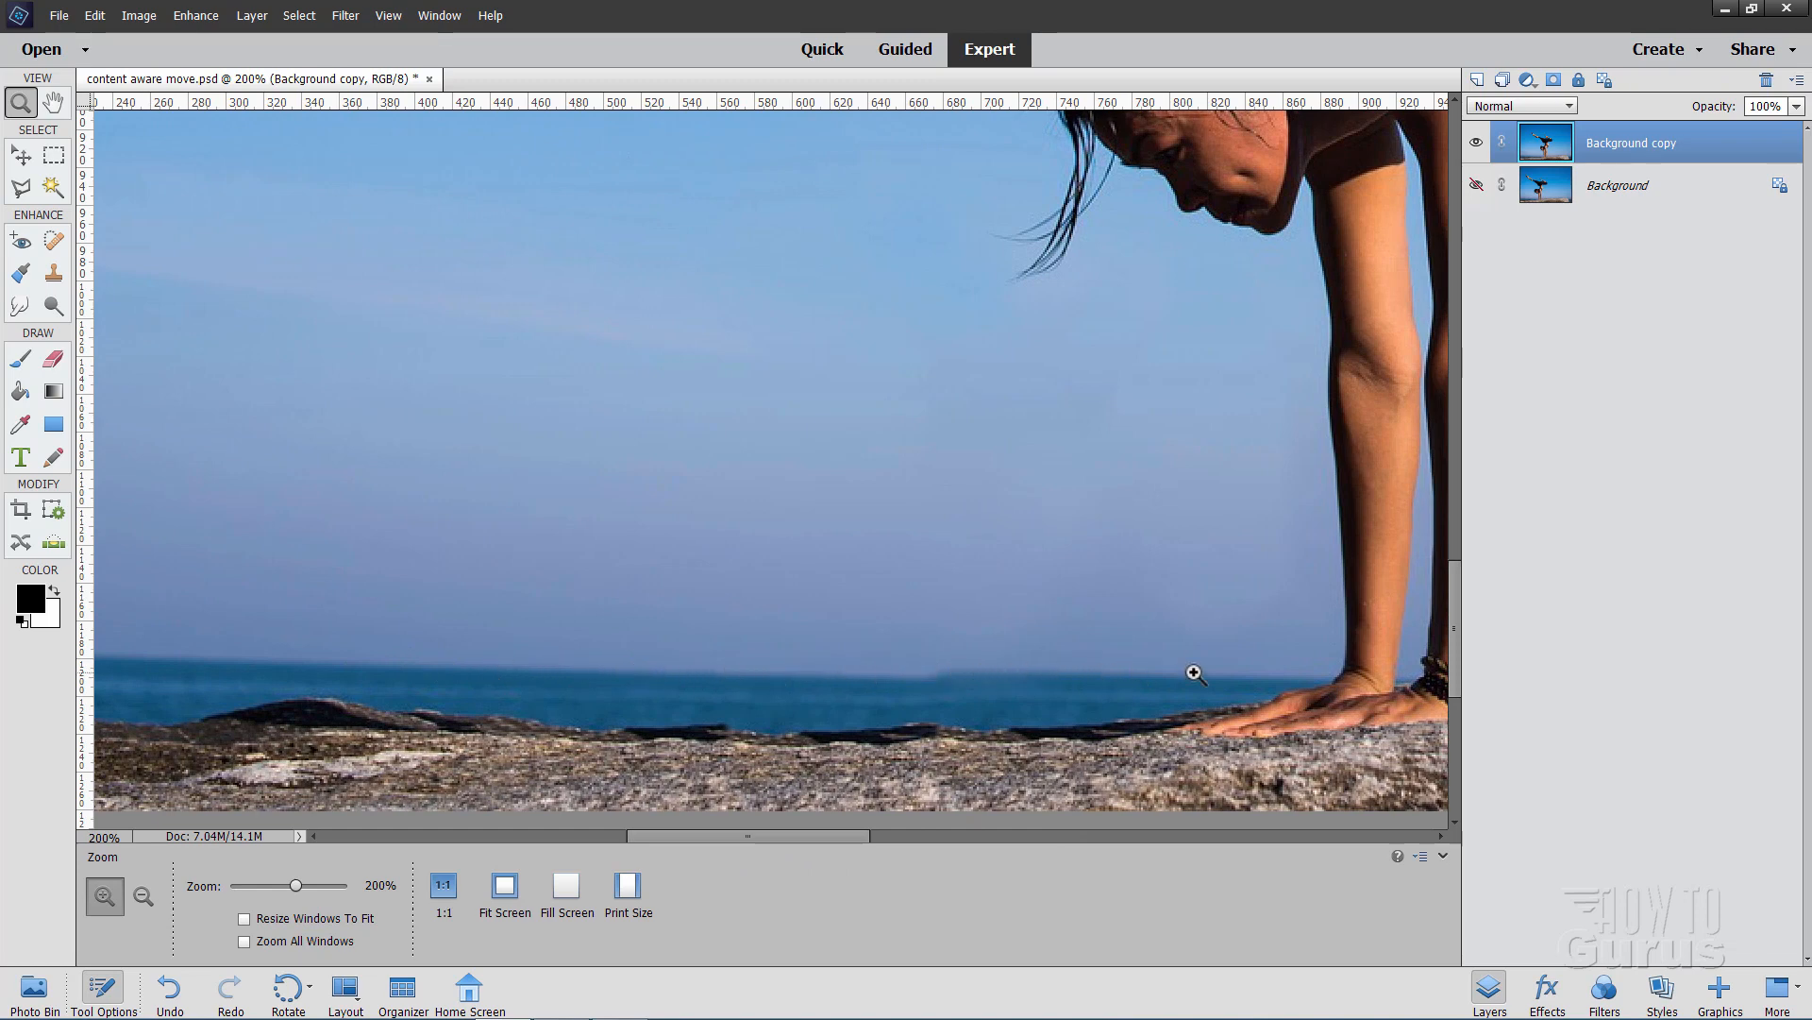
pyautogui.moveTo(841, 835); pyautogui.dragTo(877, 826)
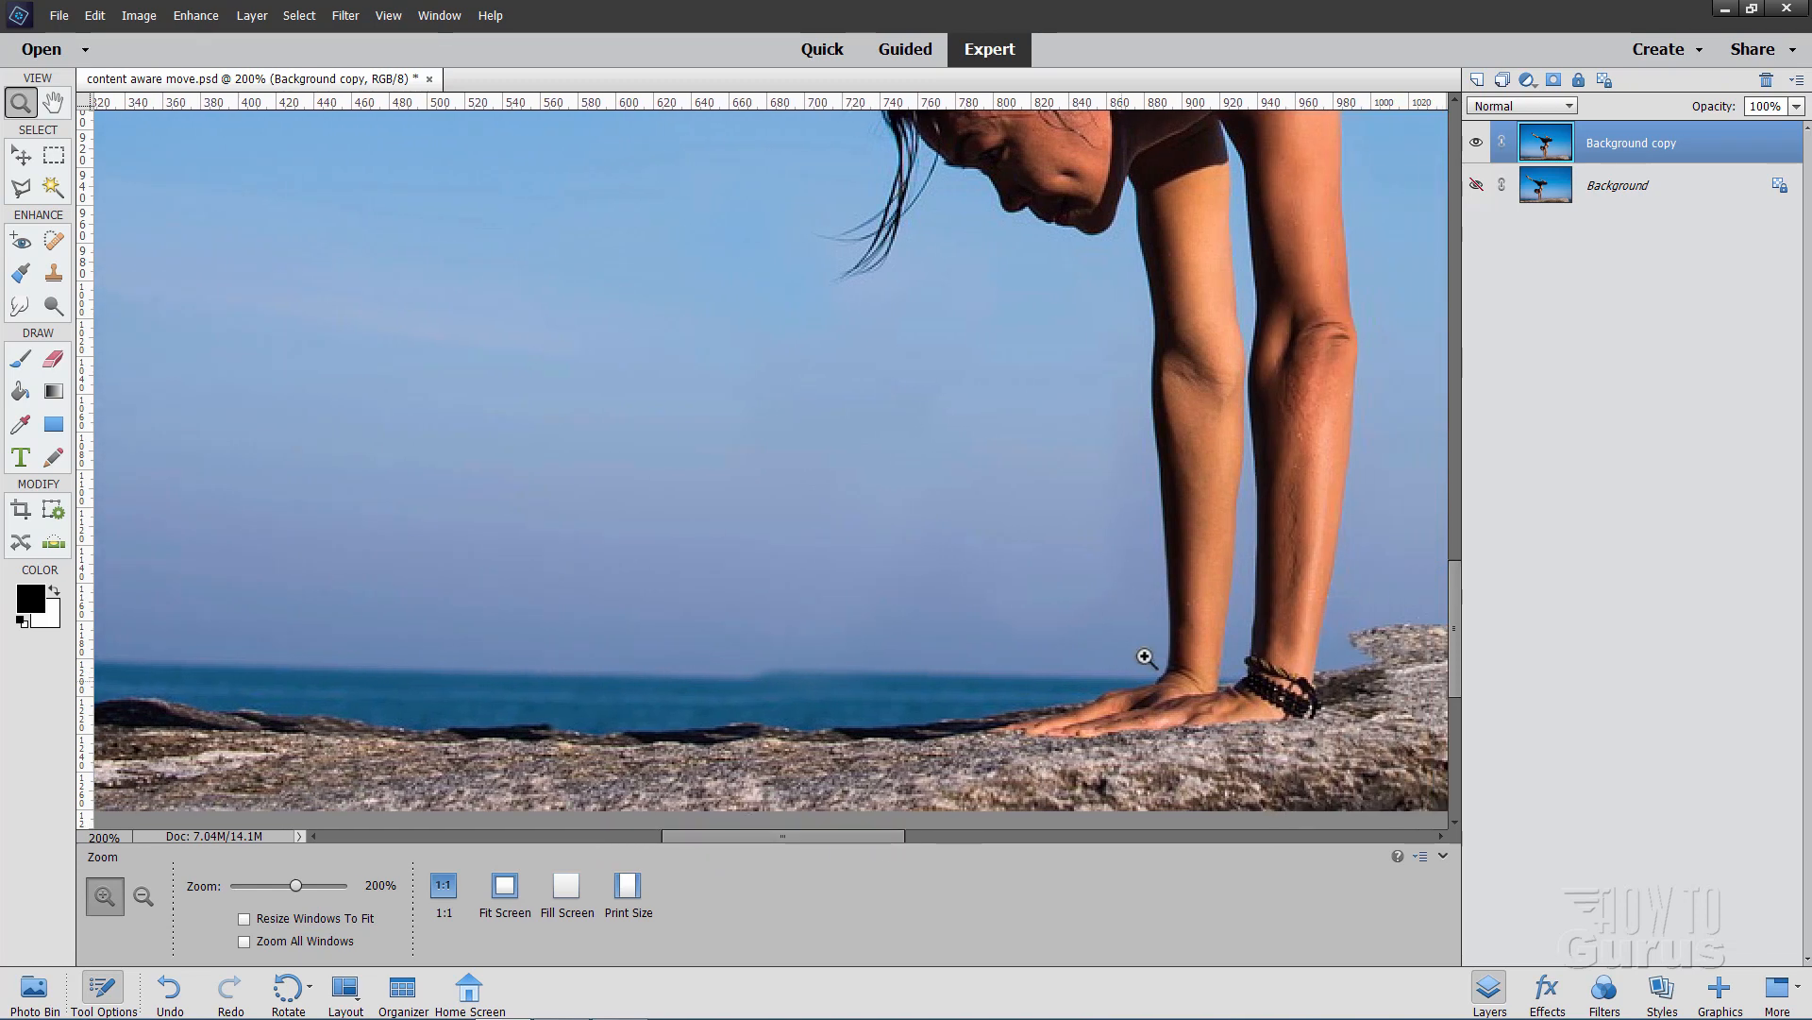
# - Select the sky, sea and rock area left of the woman's arm with the Polygonal Lasso, following the edge of her hand
pyautogui.click(21, 187)
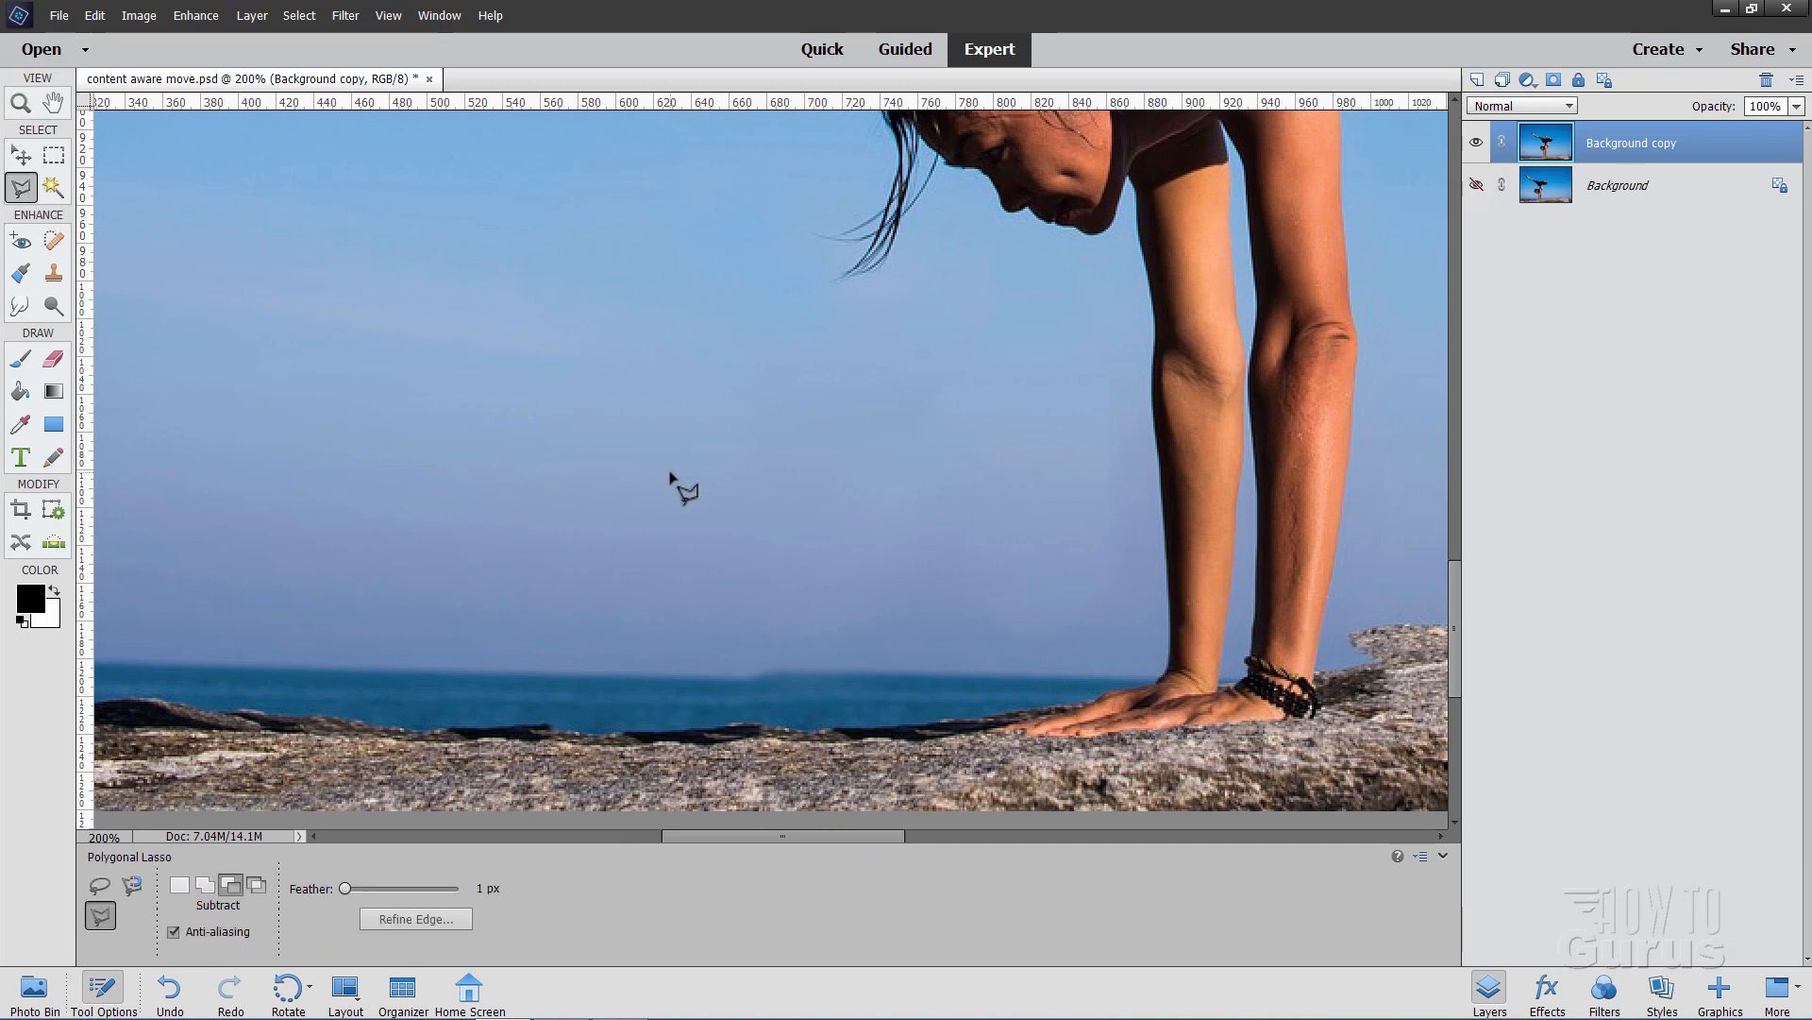
pyautogui.click(1167, 578)
pyautogui.click(907, 768)
pyautogui.click(126, 786)
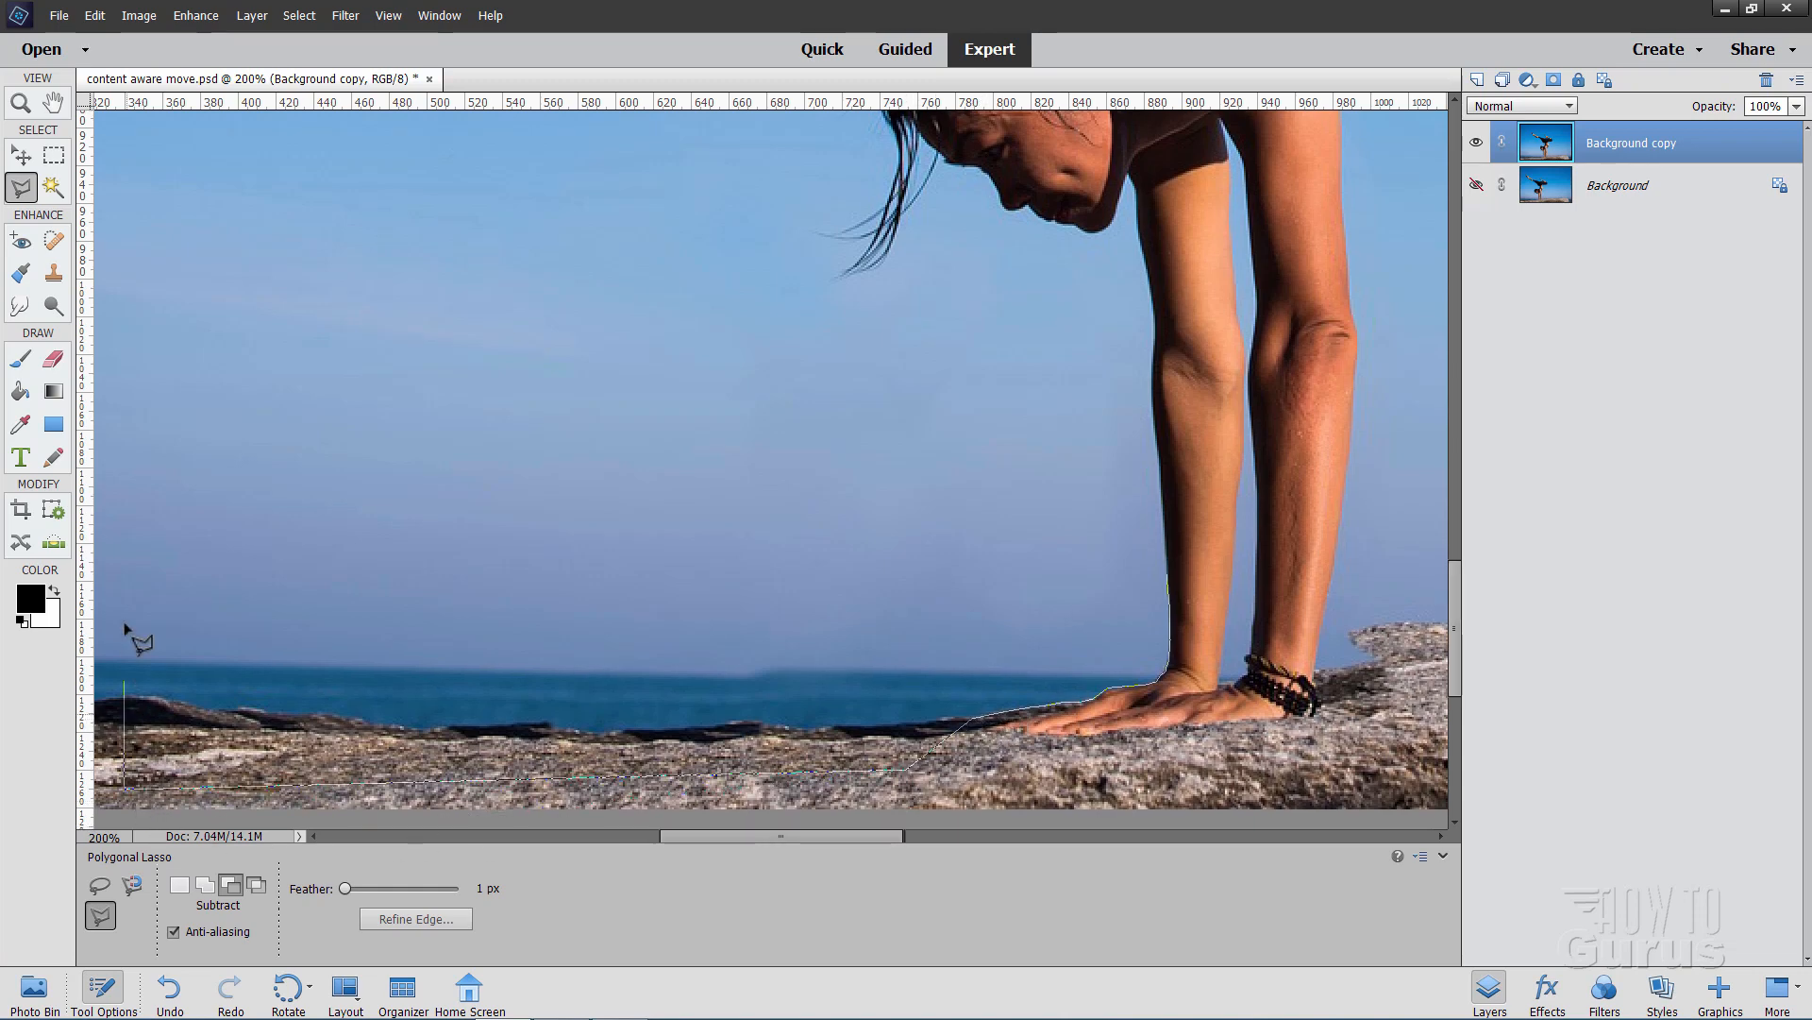
pyautogui.click(138, 473)
pyautogui.click(1070, 433)
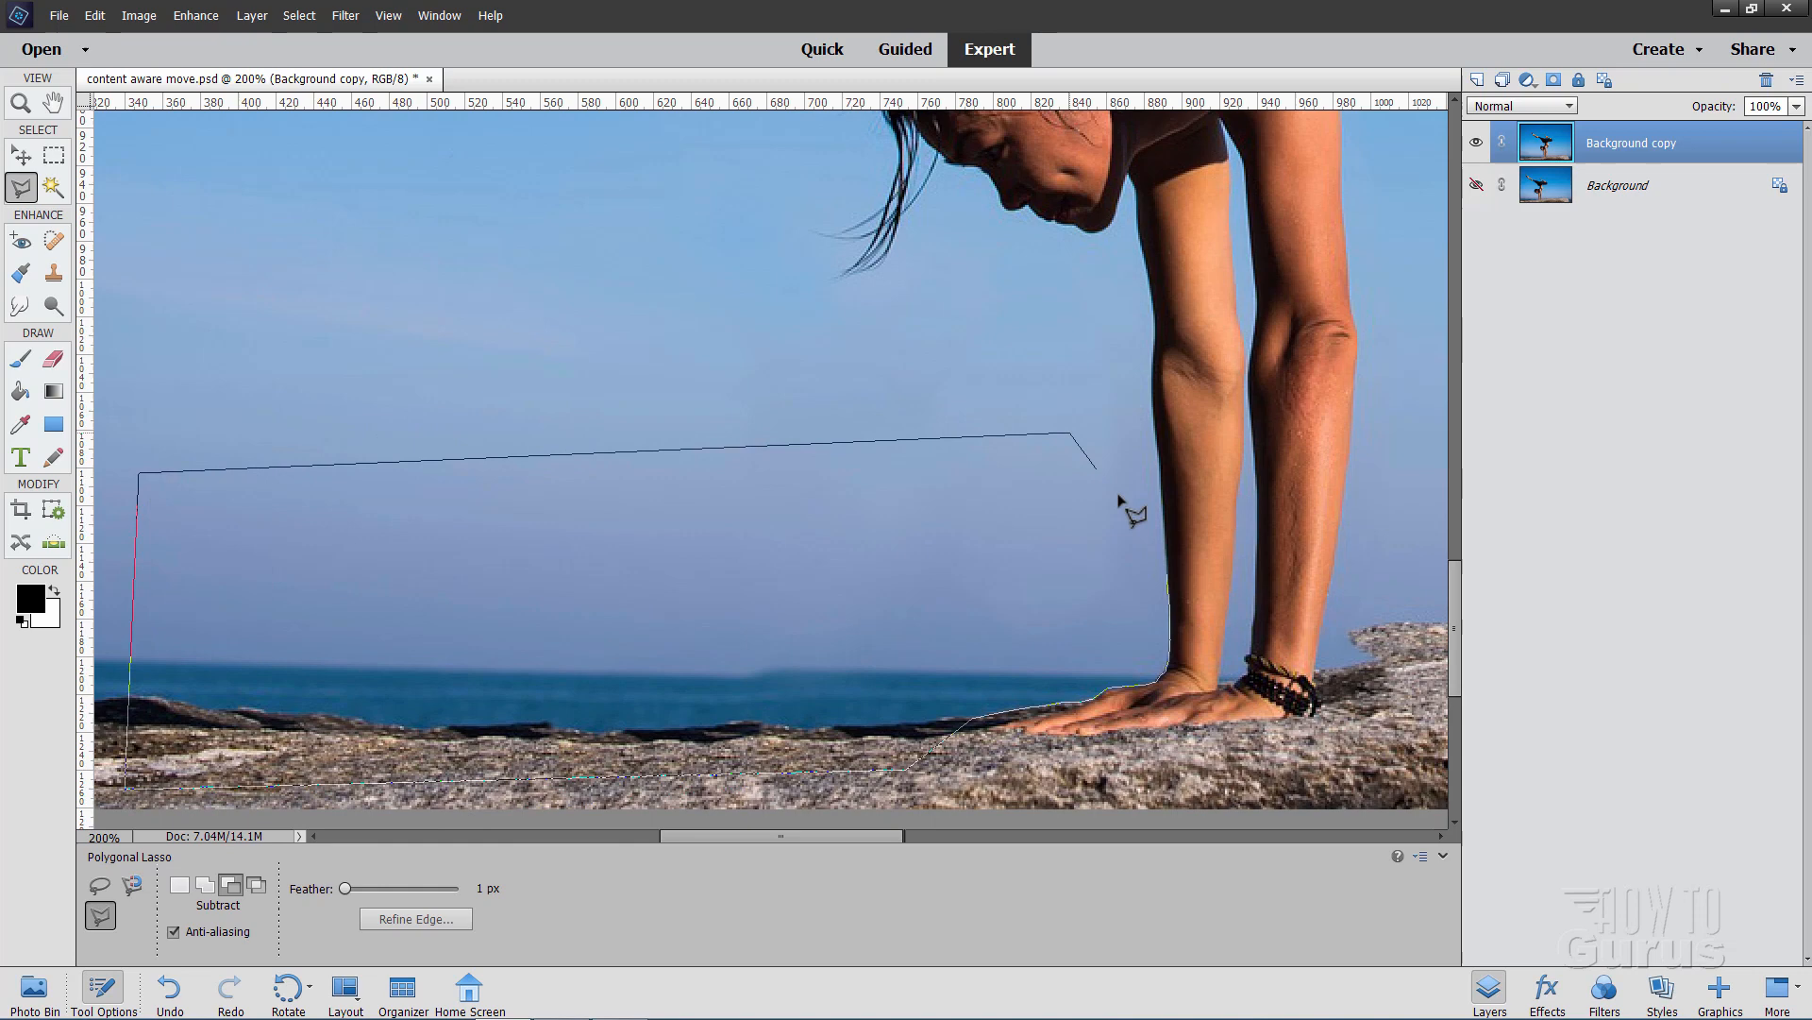
pyautogui.click(1167, 571)
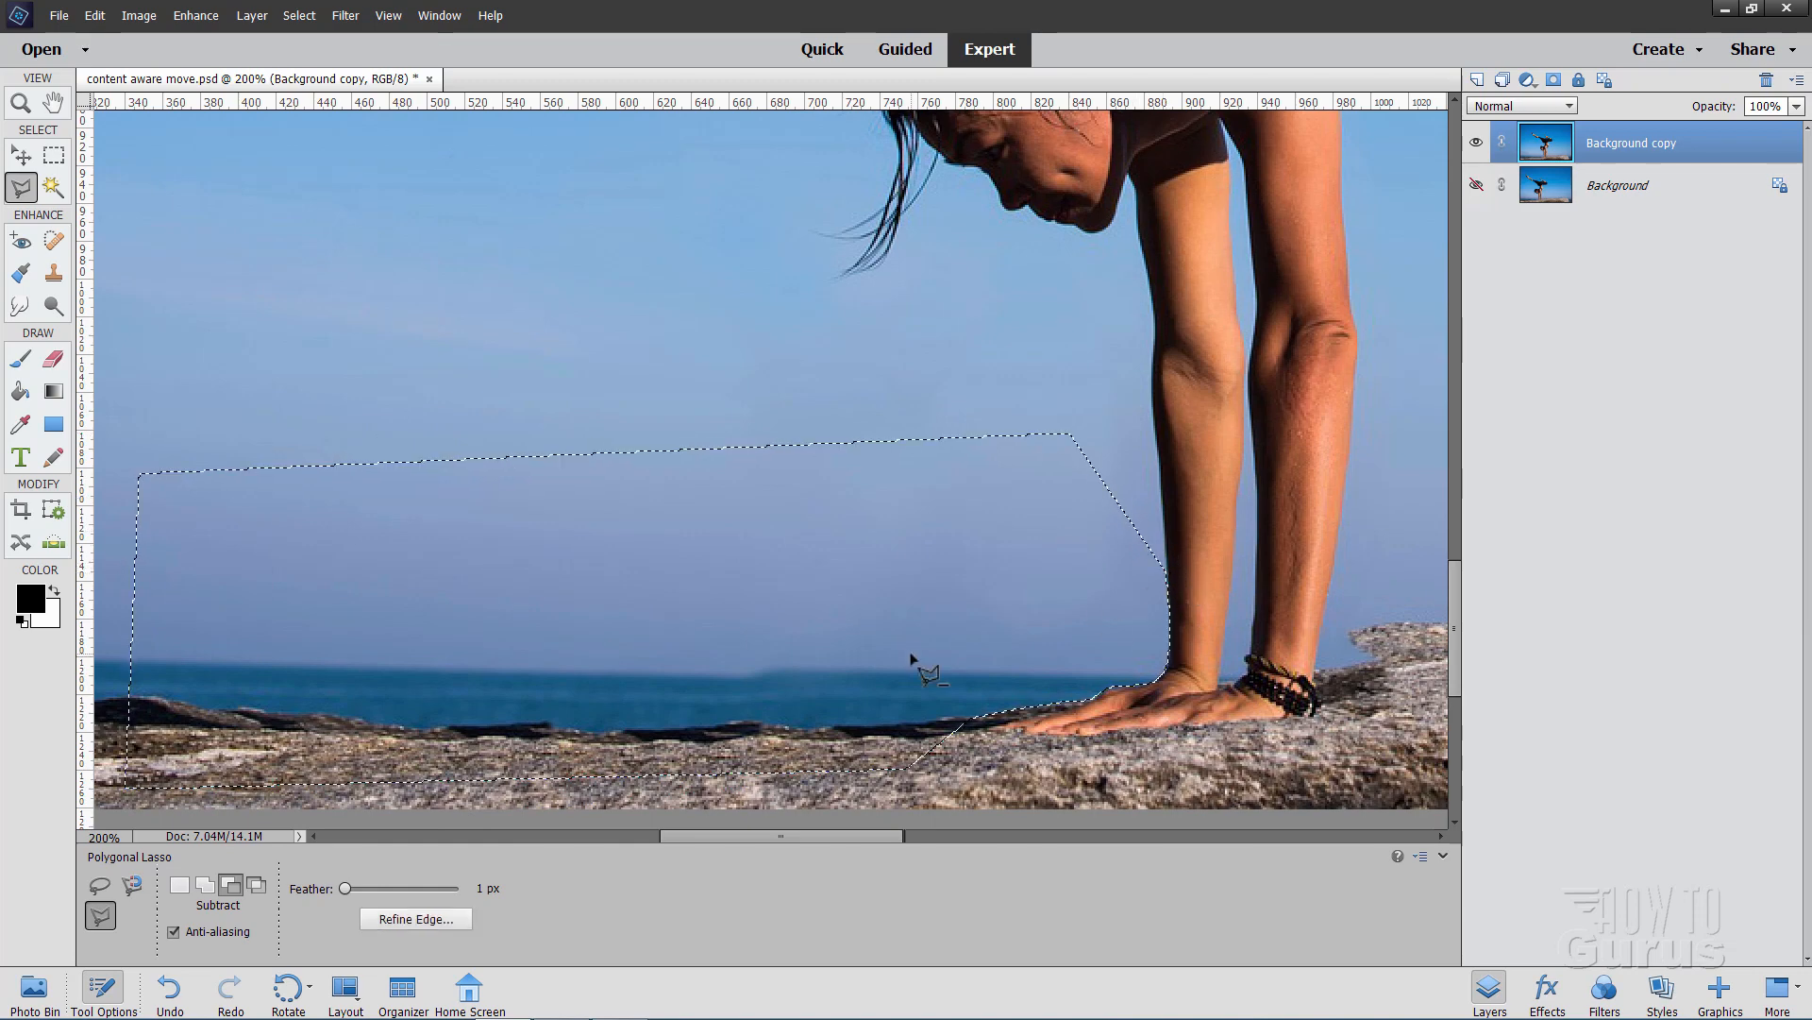
# - Set the Clone Stamp size to 33 px, clone an even horizon line across to the woman's arm, and deselect
pyautogui.click(54, 273)
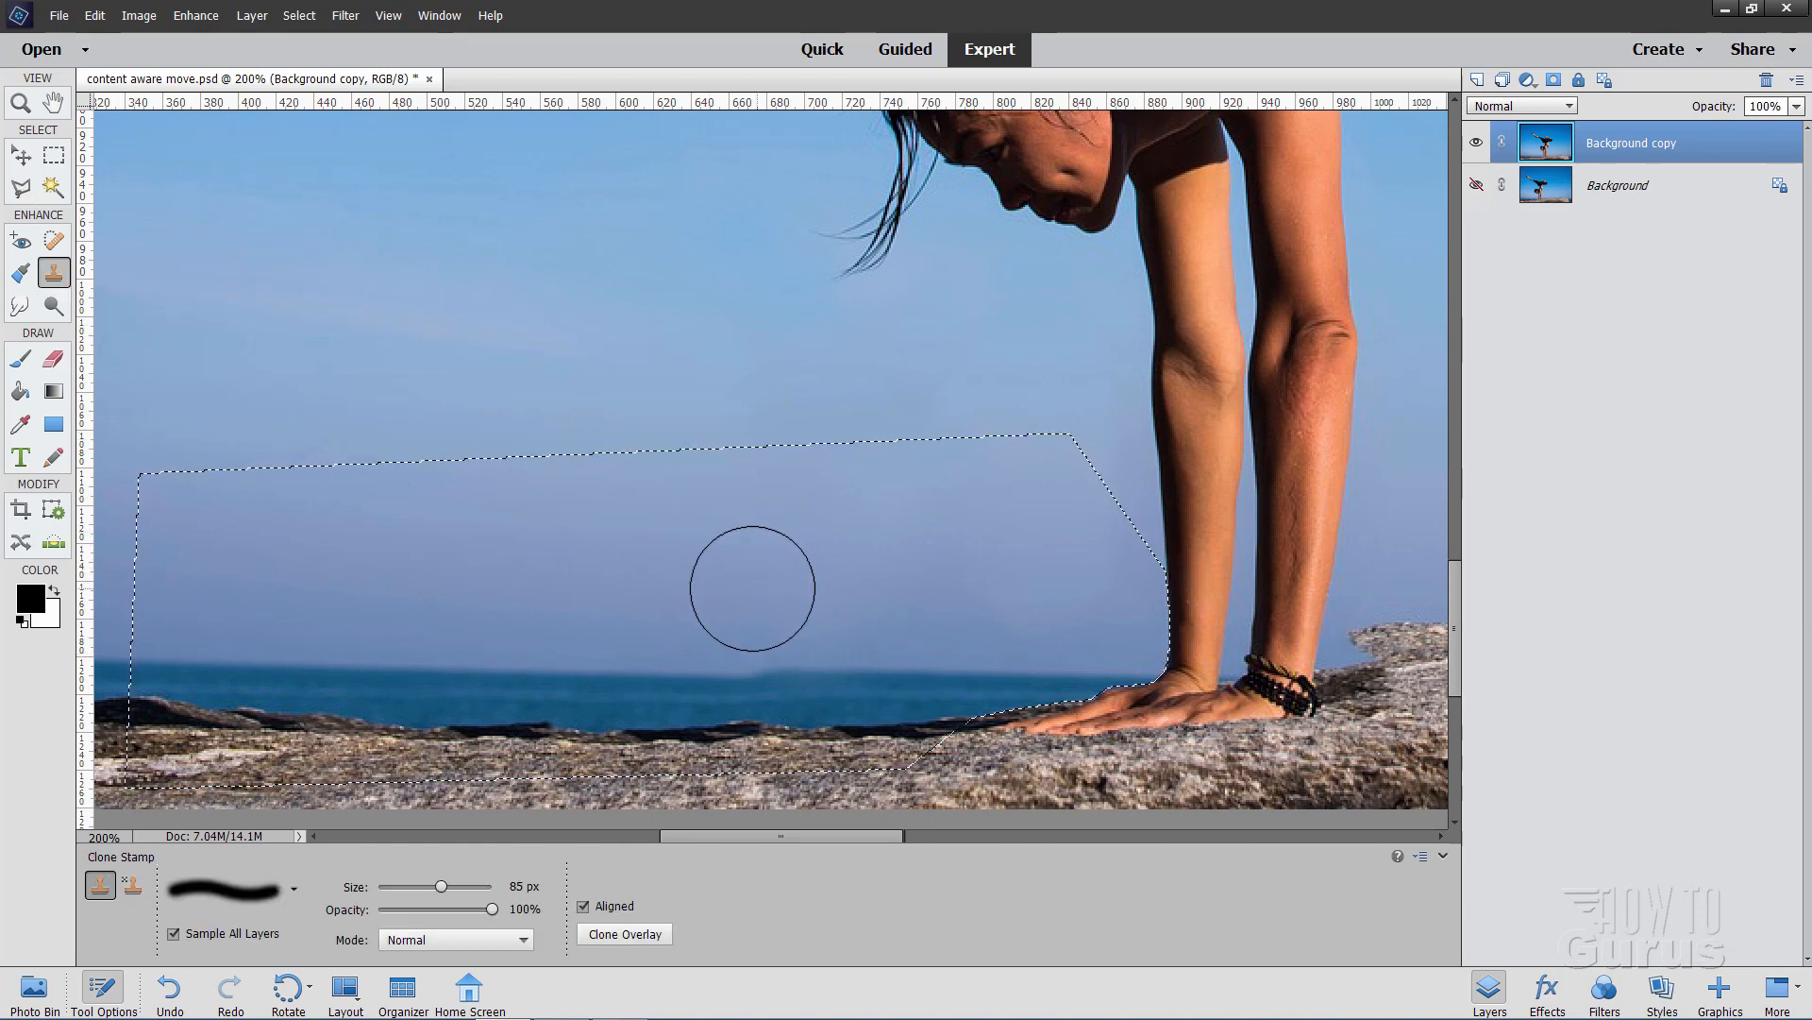
pyautogui.moveTo(444, 886); pyautogui.dragTo(408, 886)
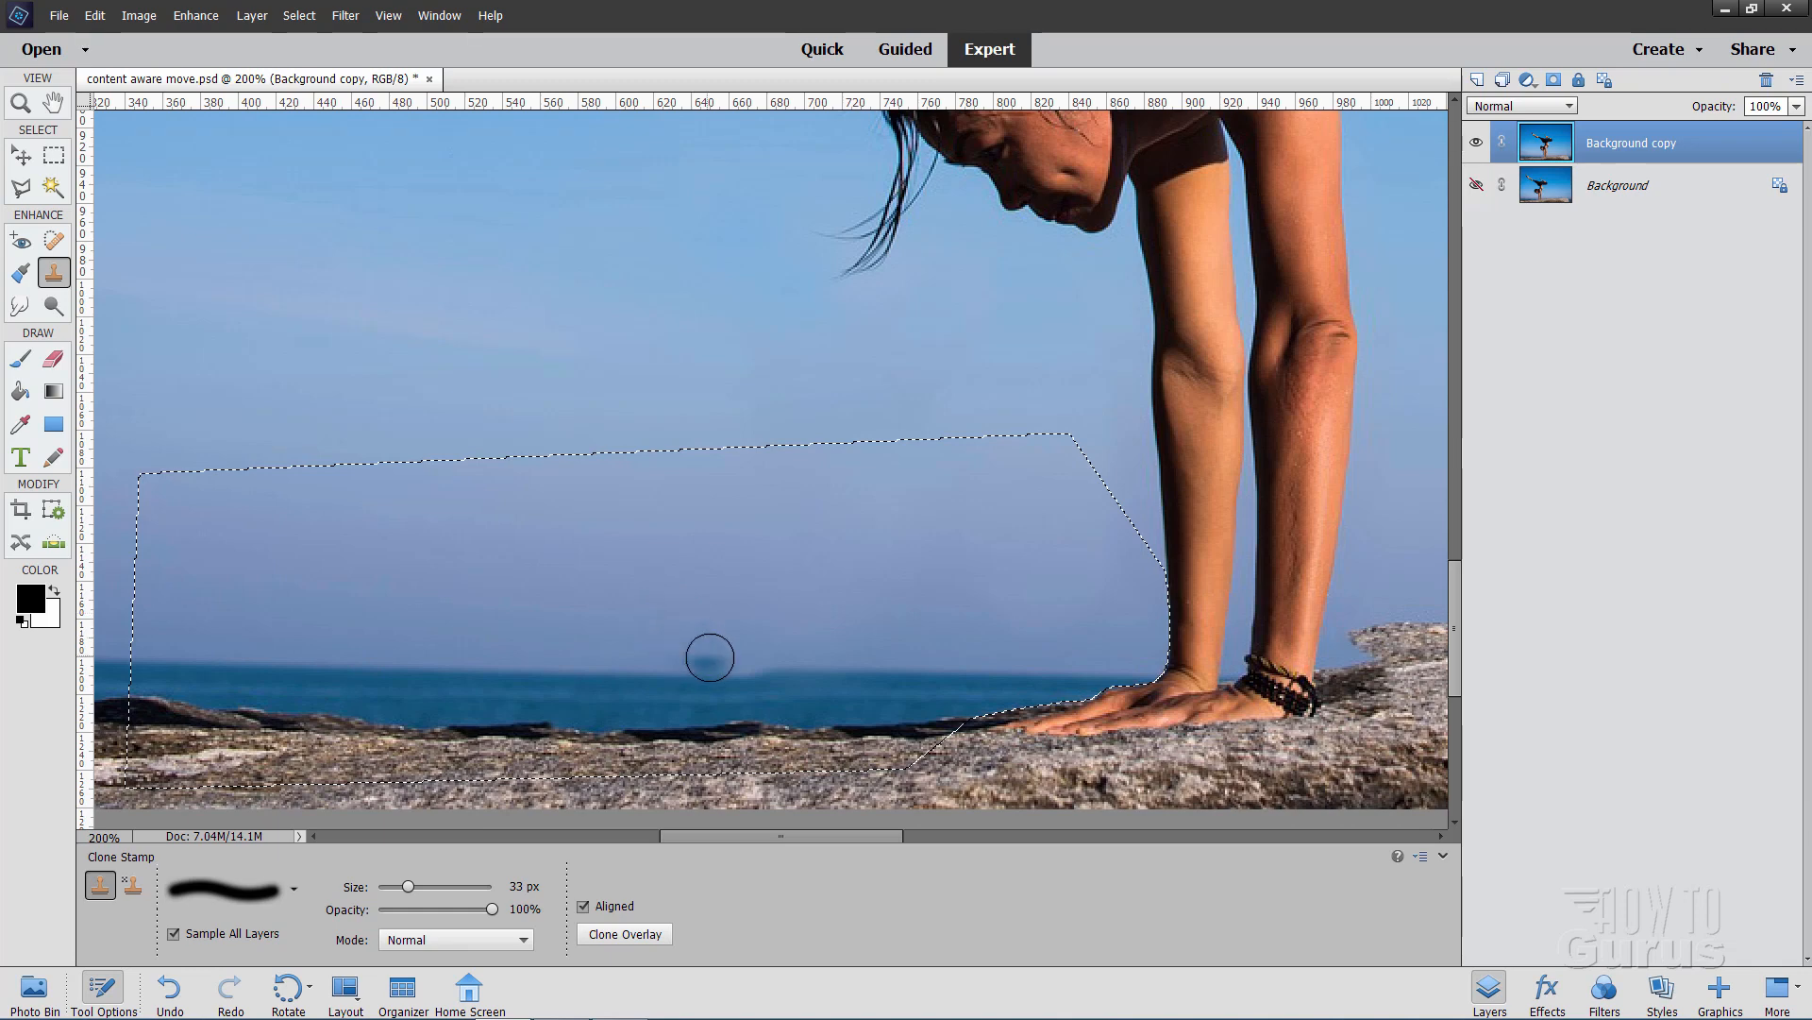
pyautogui.moveTo(722, 671); pyautogui.dragTo(1164, 660)
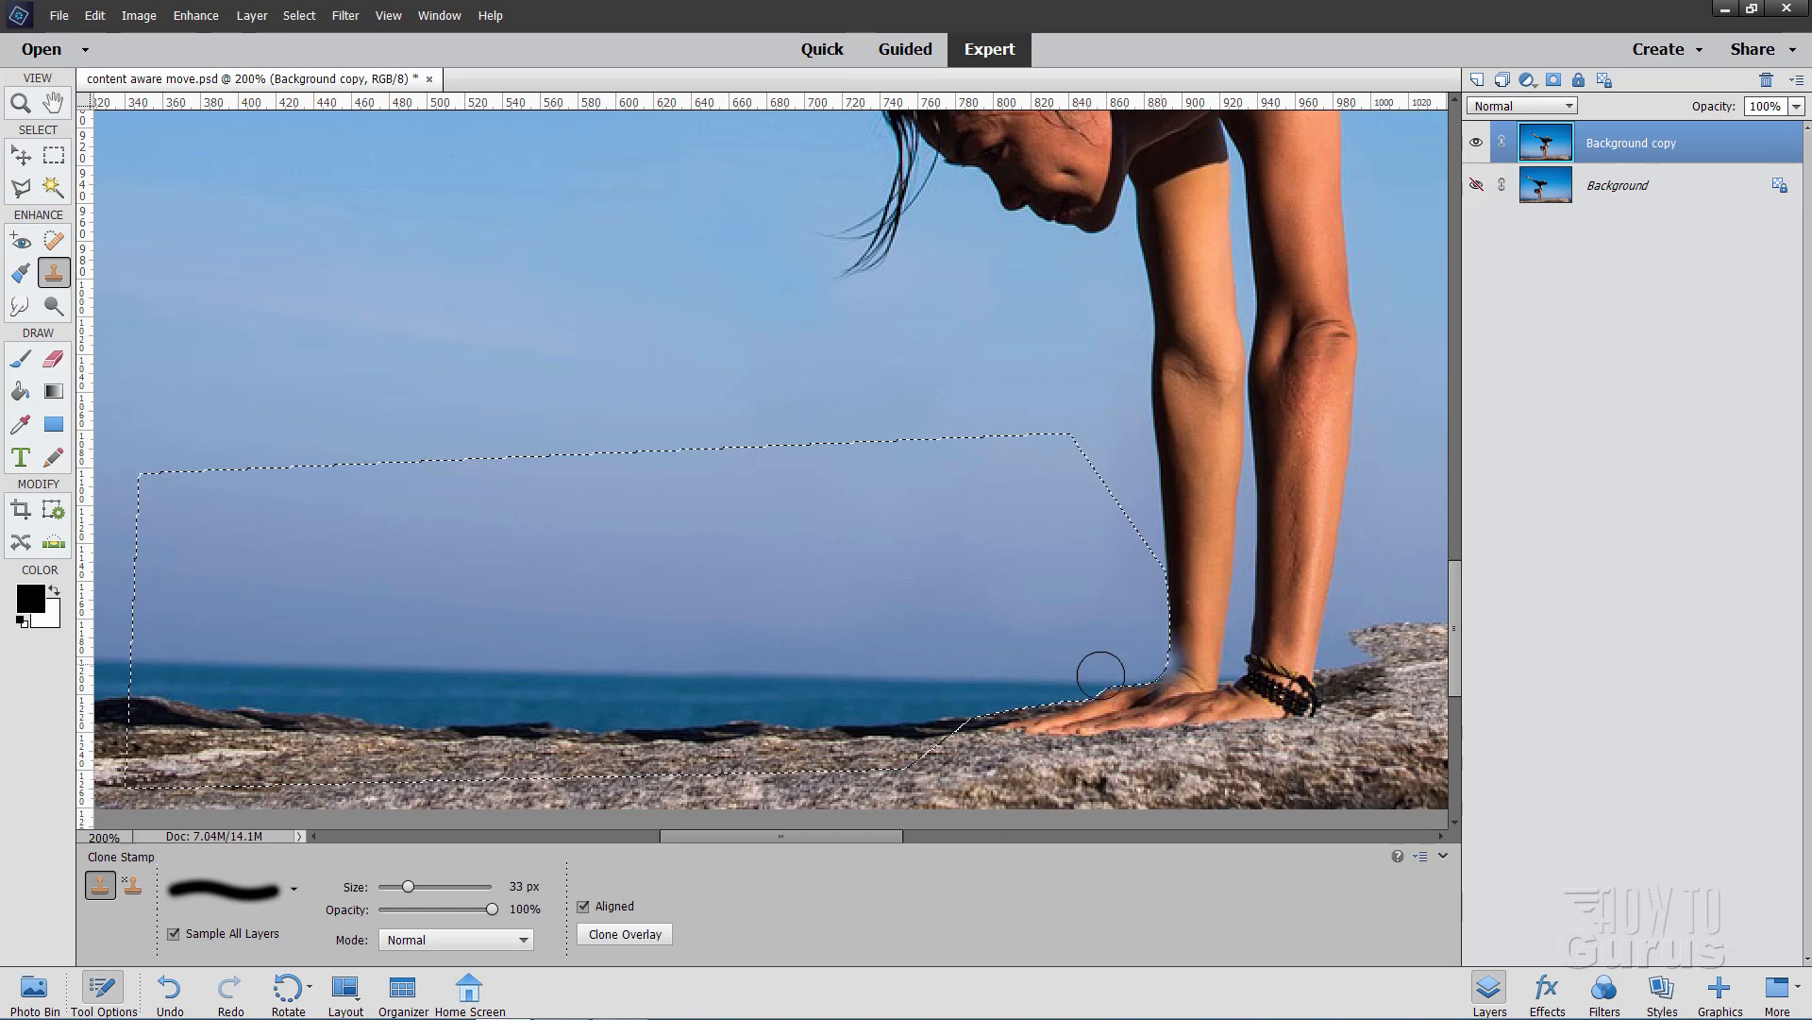
pyautogui.click(299, 15)
pyautogui.click(304, 48)
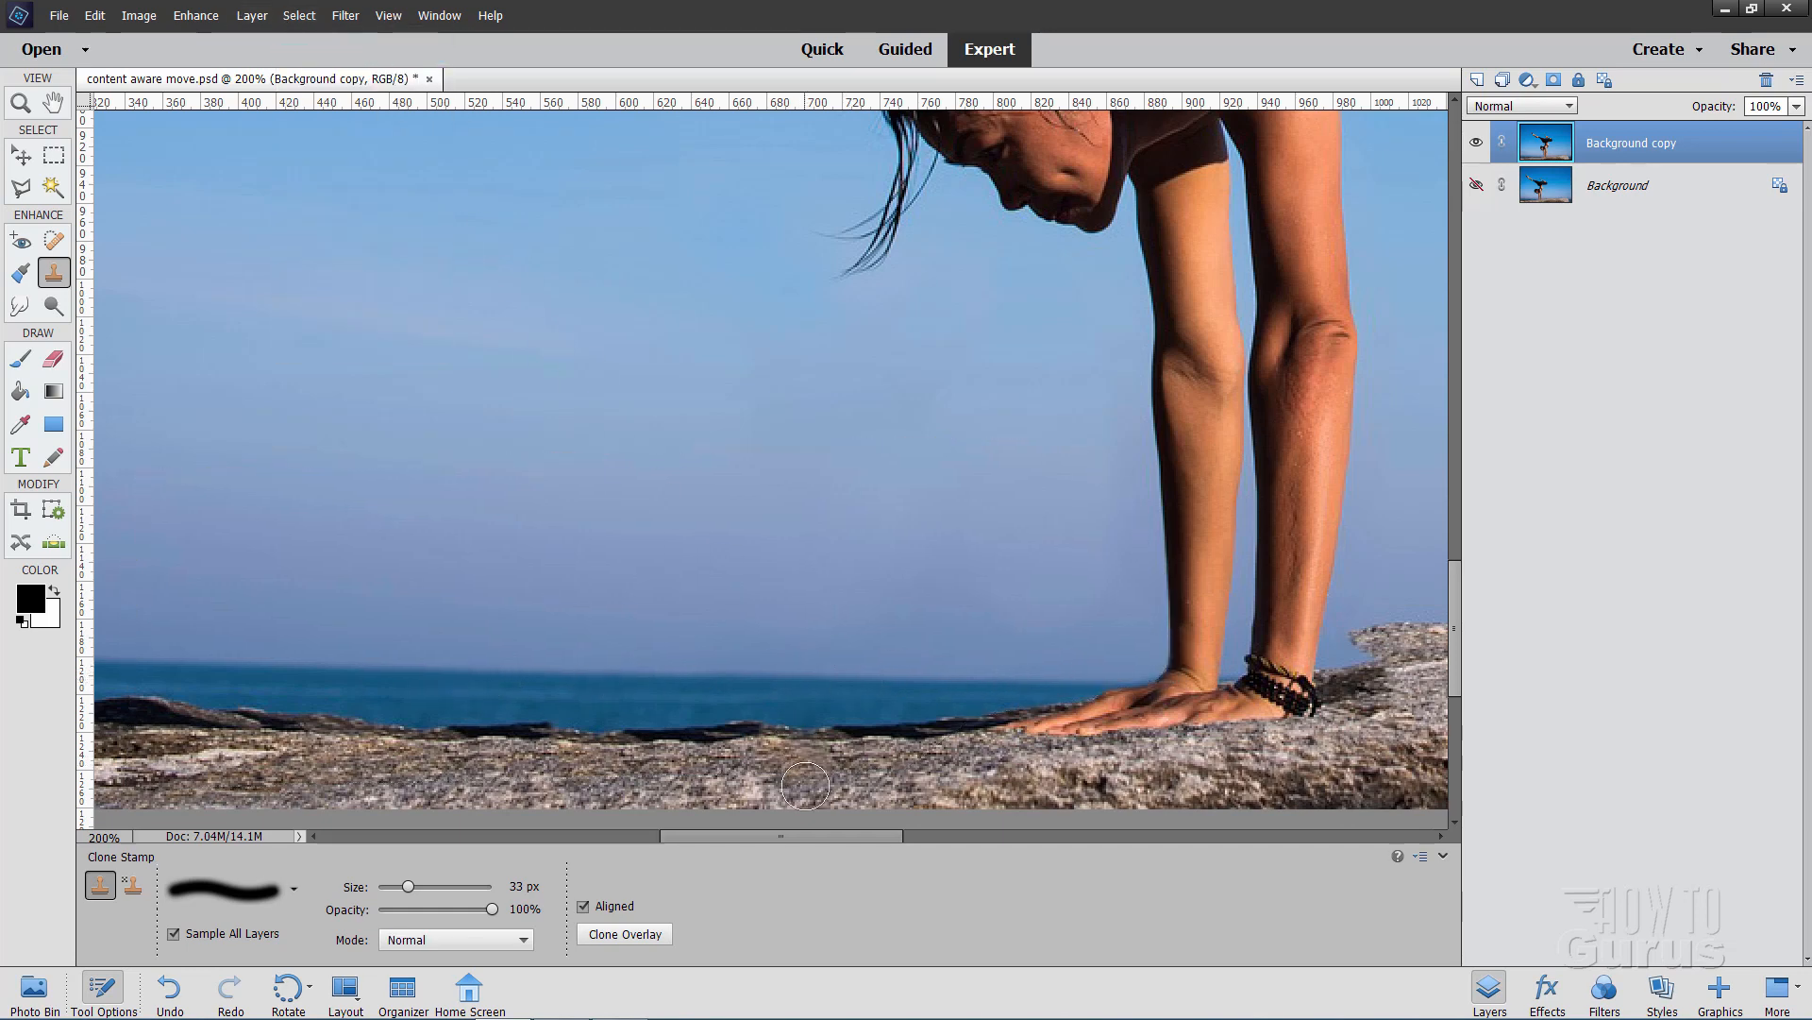
# - Outline the sky beside the woman's right-hand arm with the Polygonal Lasso, tracing a smoother rock edge that takes in the raised bump
pyautogui.moveTo(820, 835)
pyautogui.mouseDown()
pyautogui.moveTo(988, 838)
pyautogui.moveTo(970, 844)
pyautogui.mouseUp()
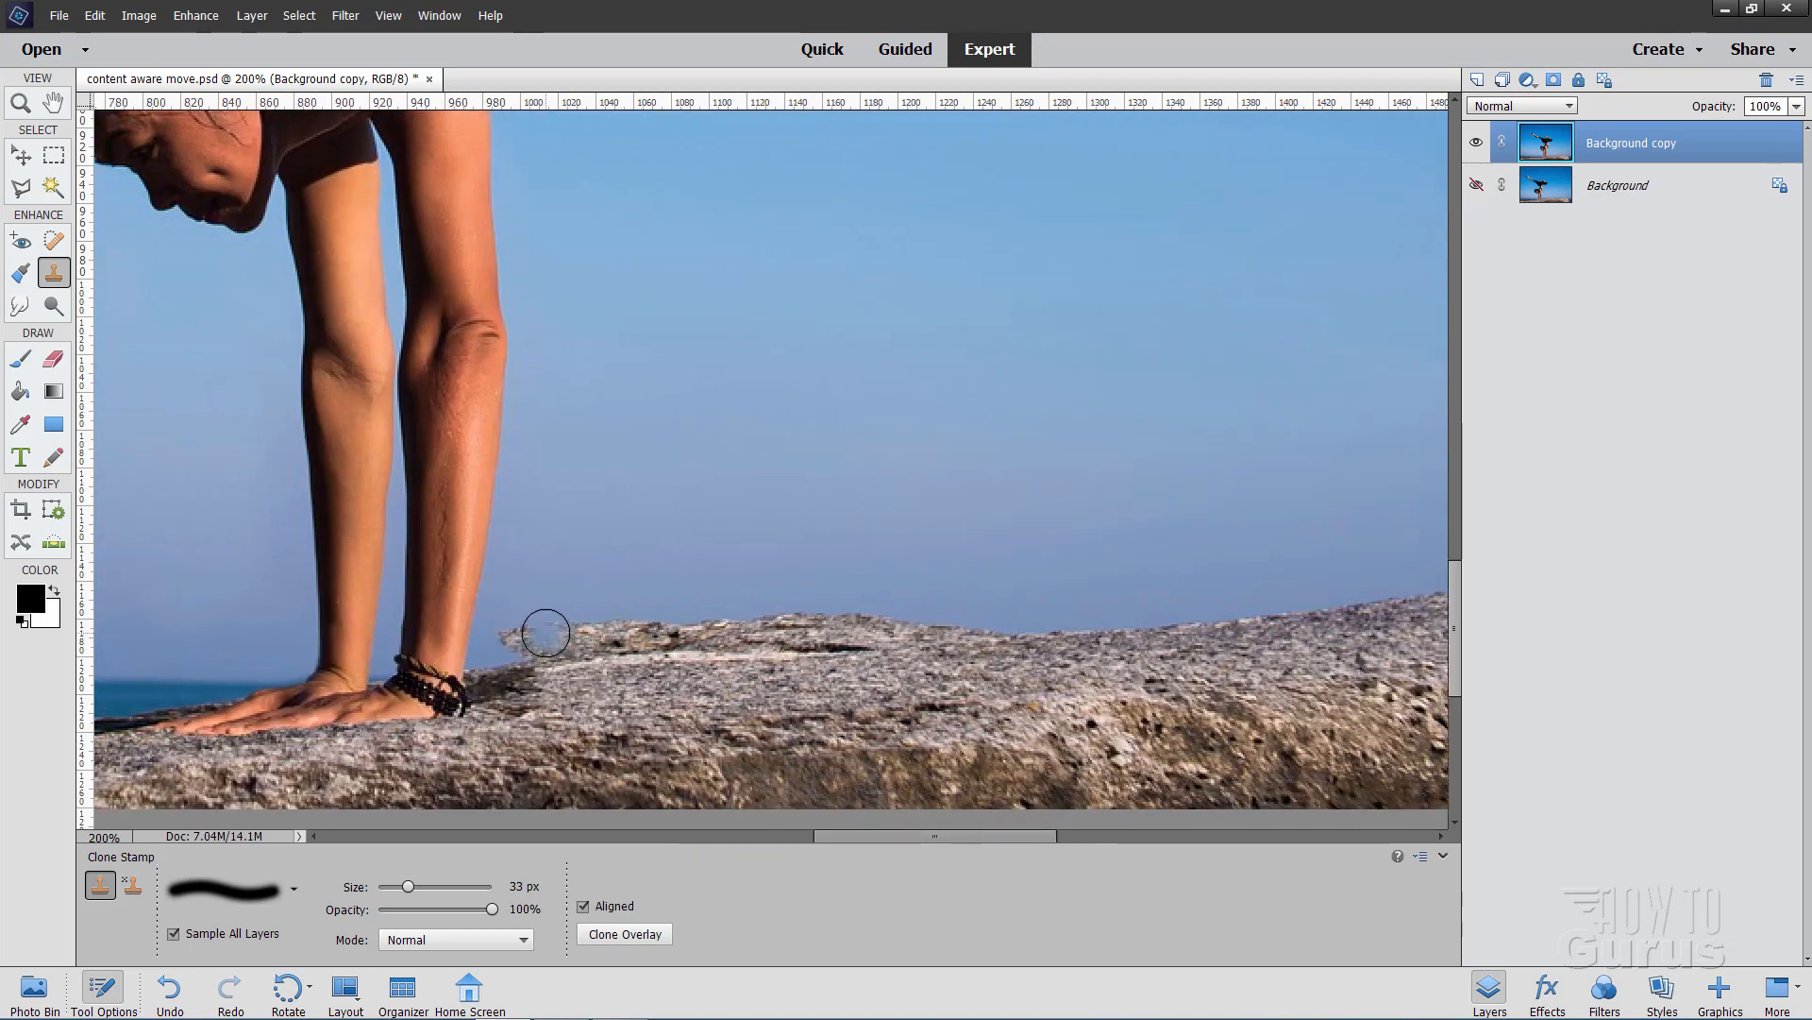
pyautogui.click(24, 189)
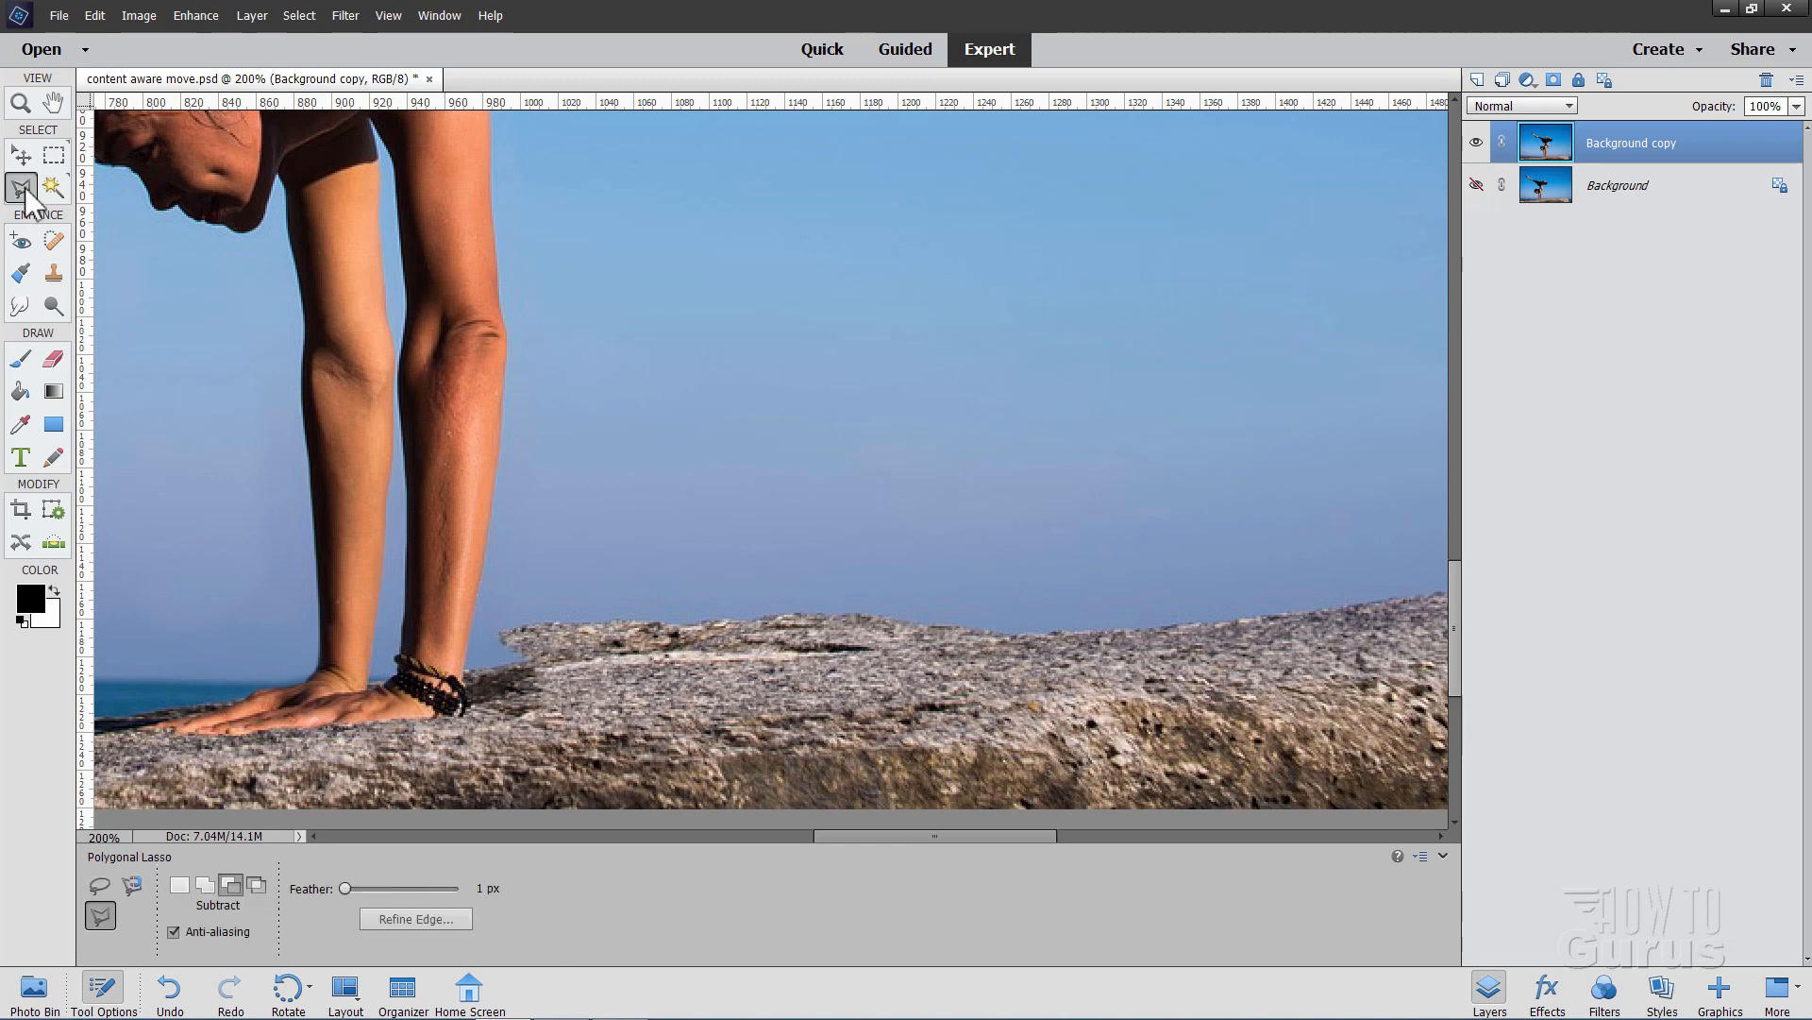
pyautogui.click(487, 544)
pyautogui.click(467, 670)
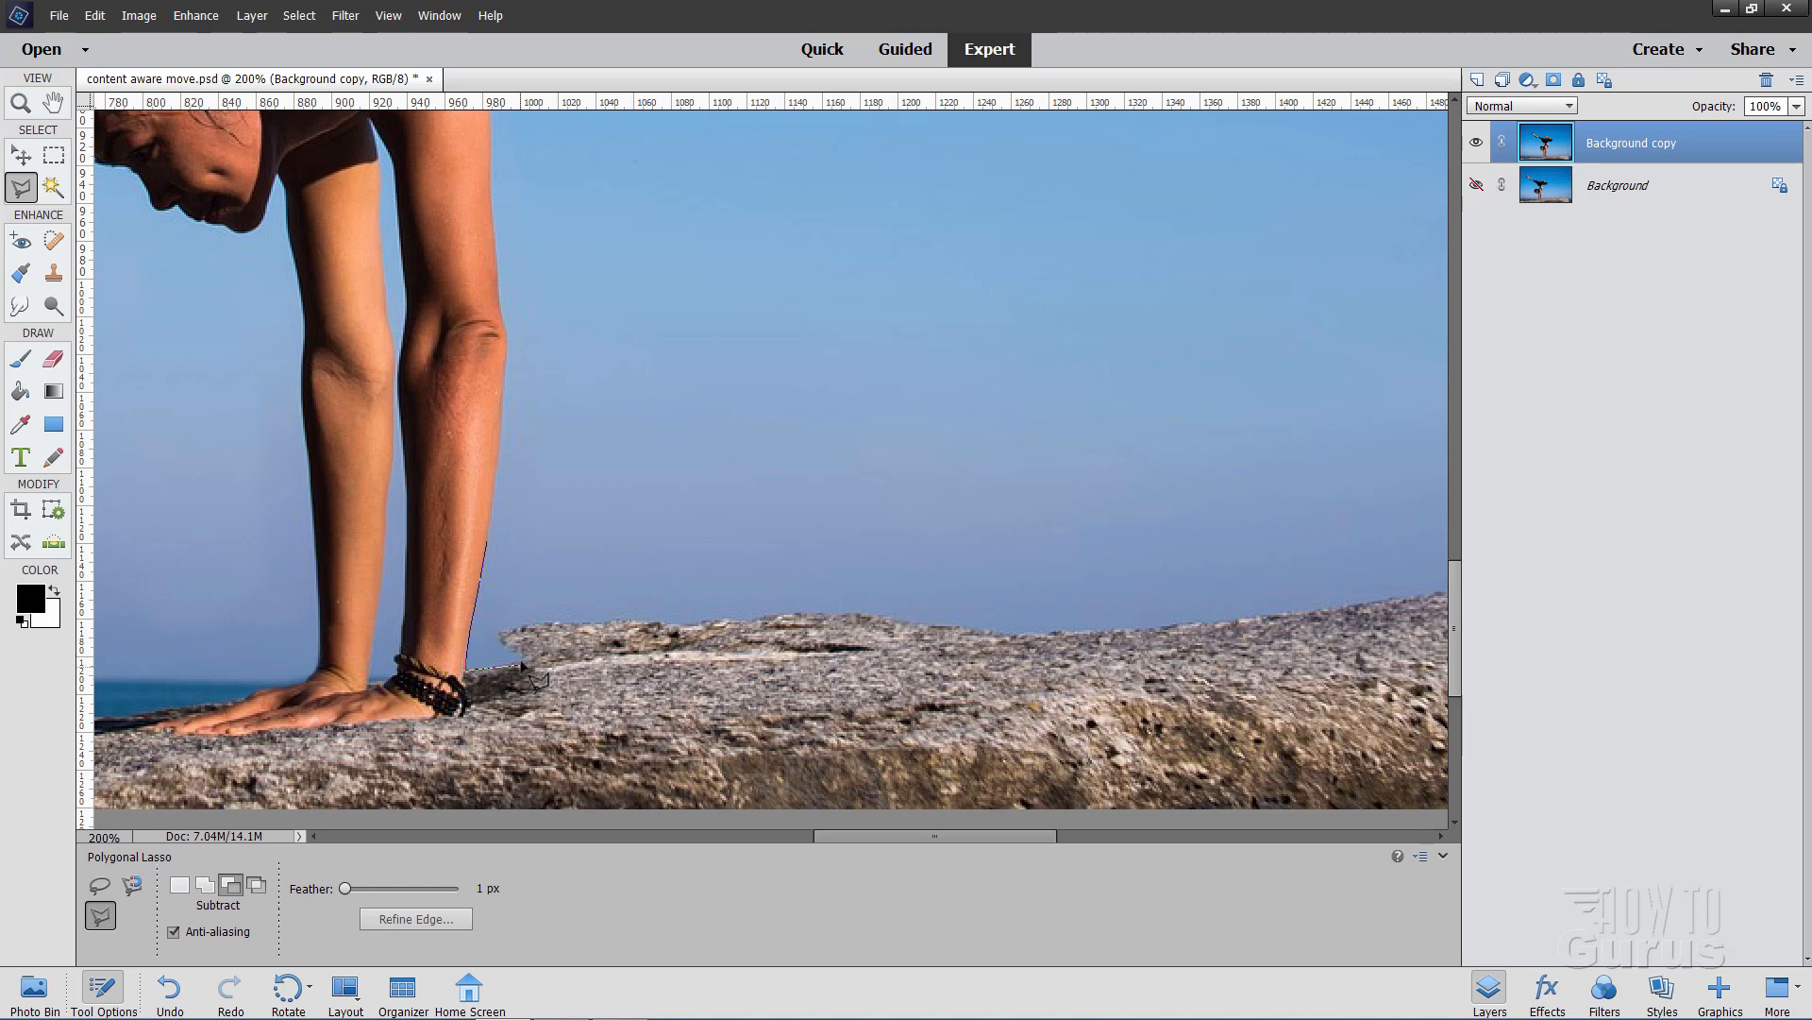
pyautogui.click(653, 640)
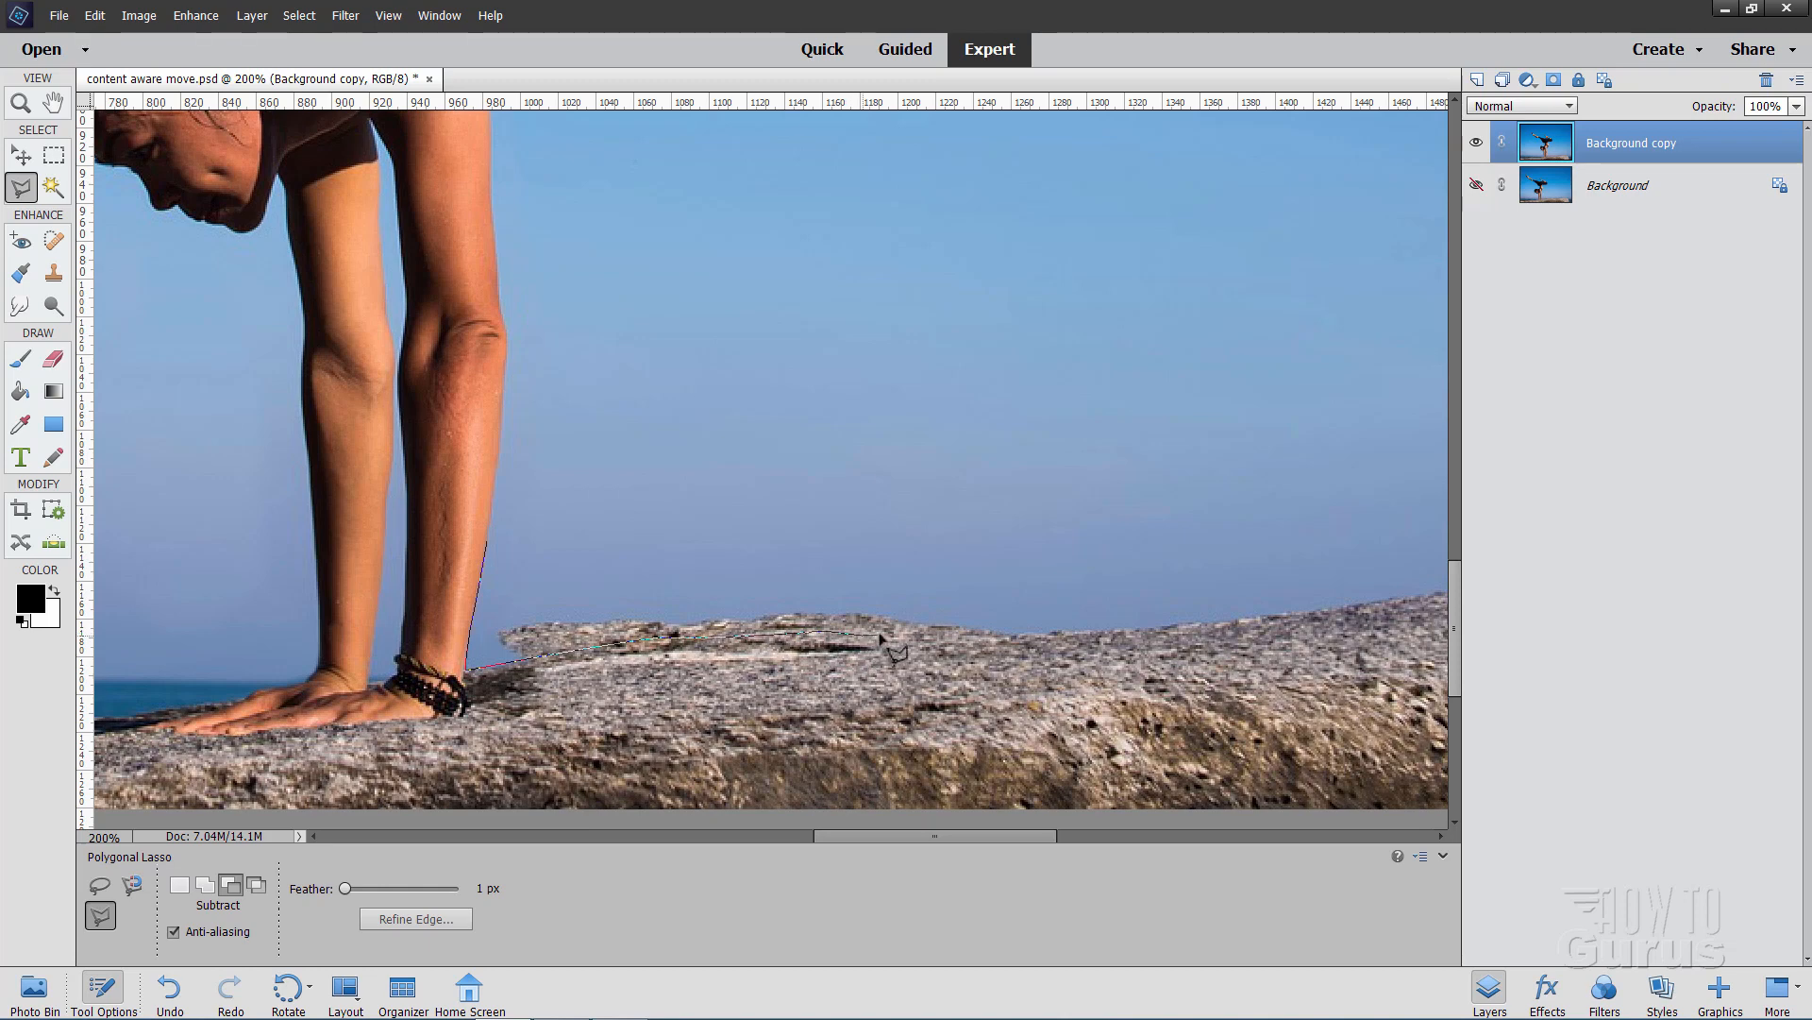
pyautogui.click(951, 627)
pyautogui.click(1056, 634)
pyautogui.click(1111, 353)
pyautogui.click(637, 297)
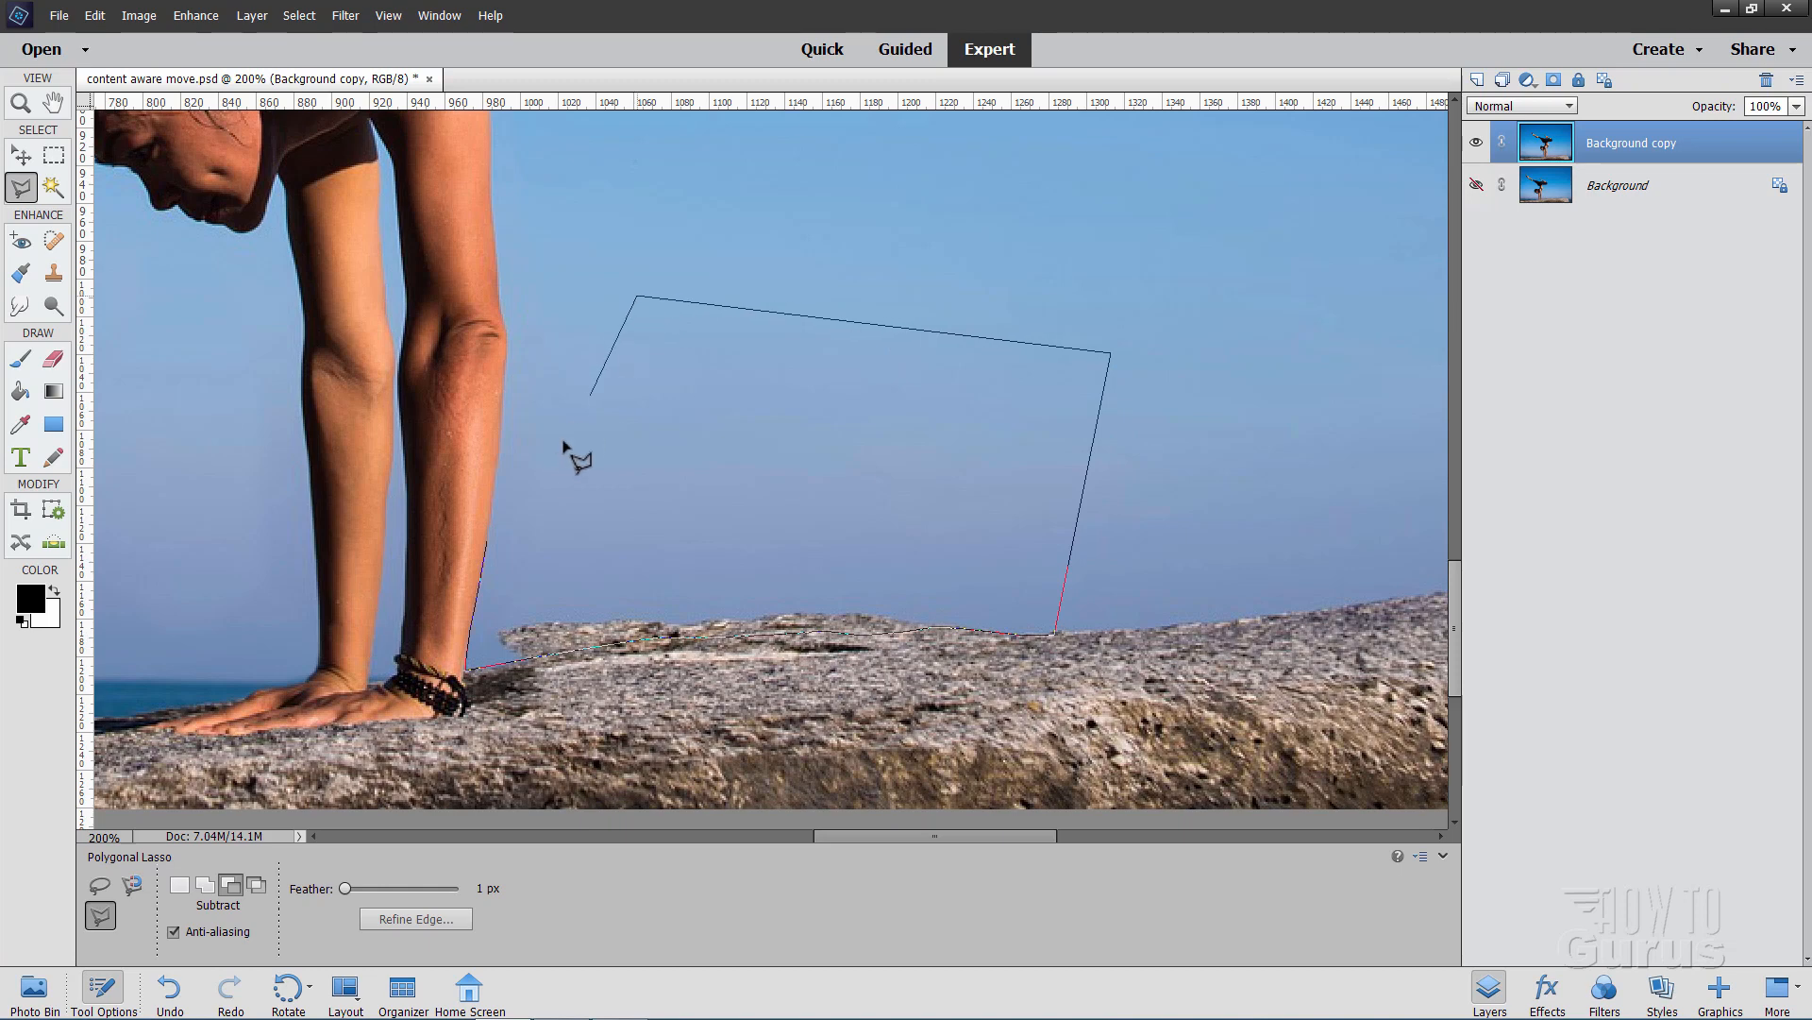
pyautogui.click(488, 545)
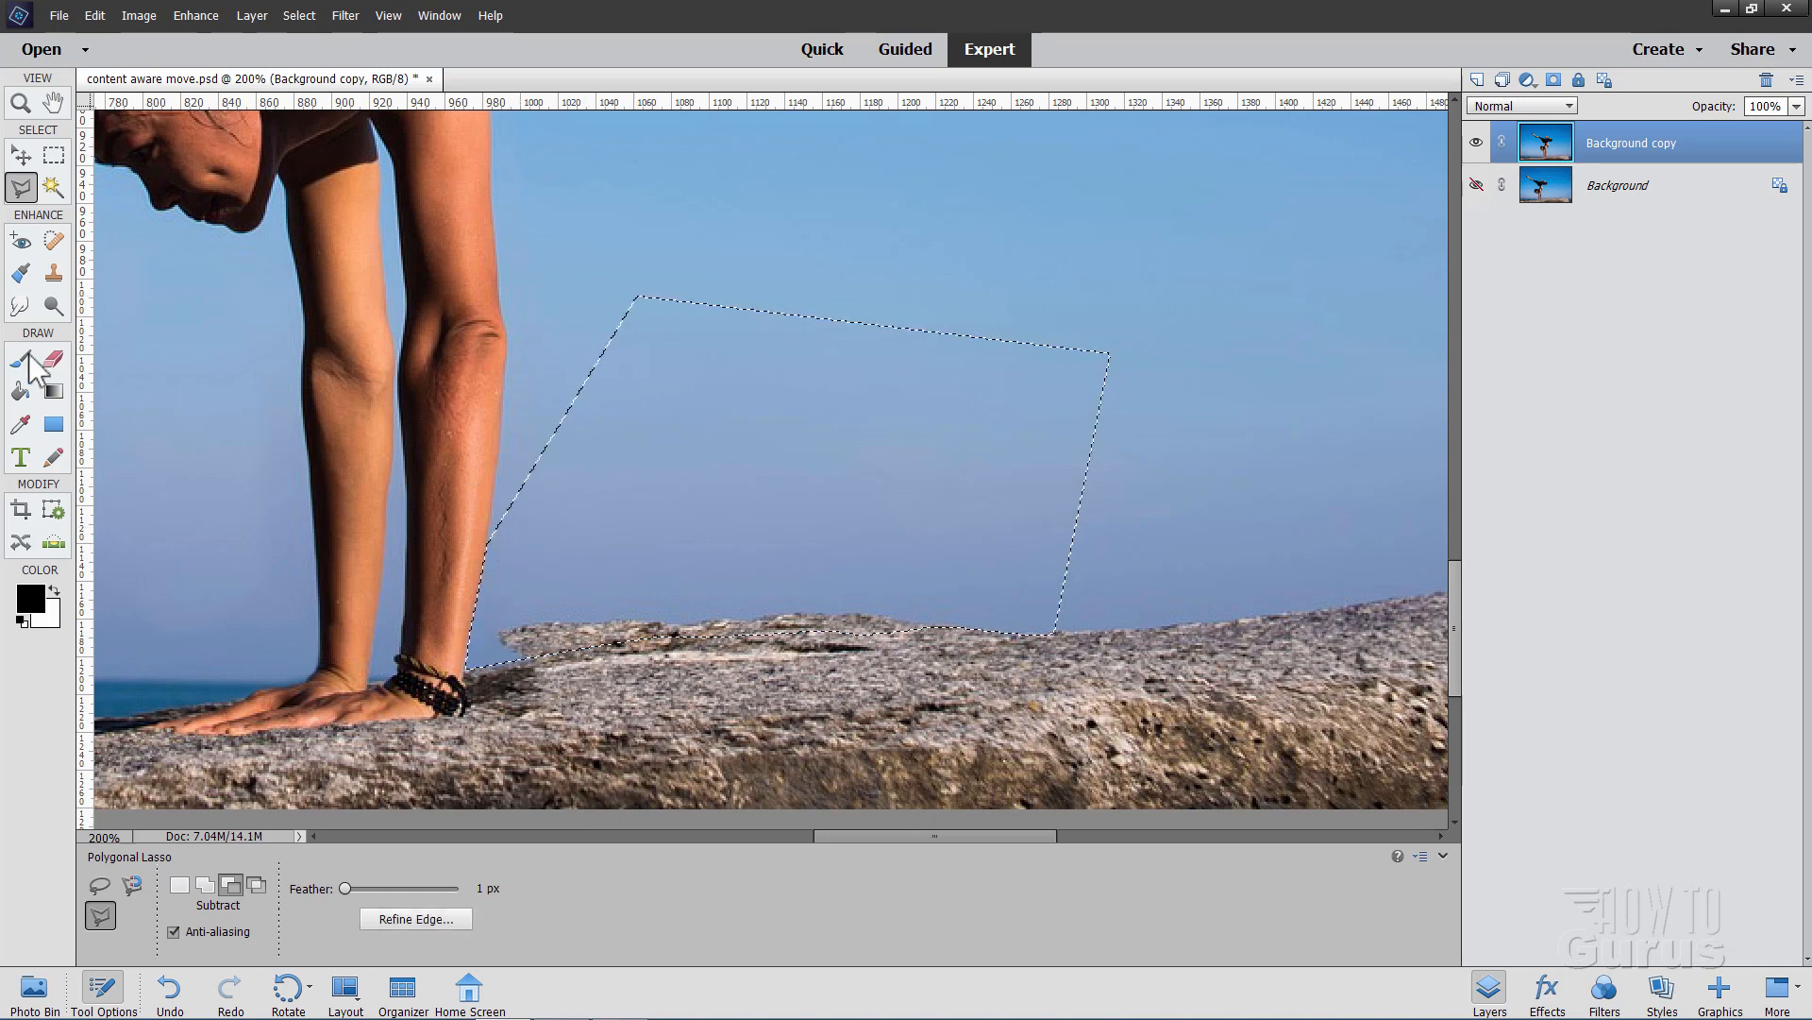
# - Clone clean sky over the raised rock bump inside the selection with the 33 px Clone Stamp
pyautogui.click(54, 273)
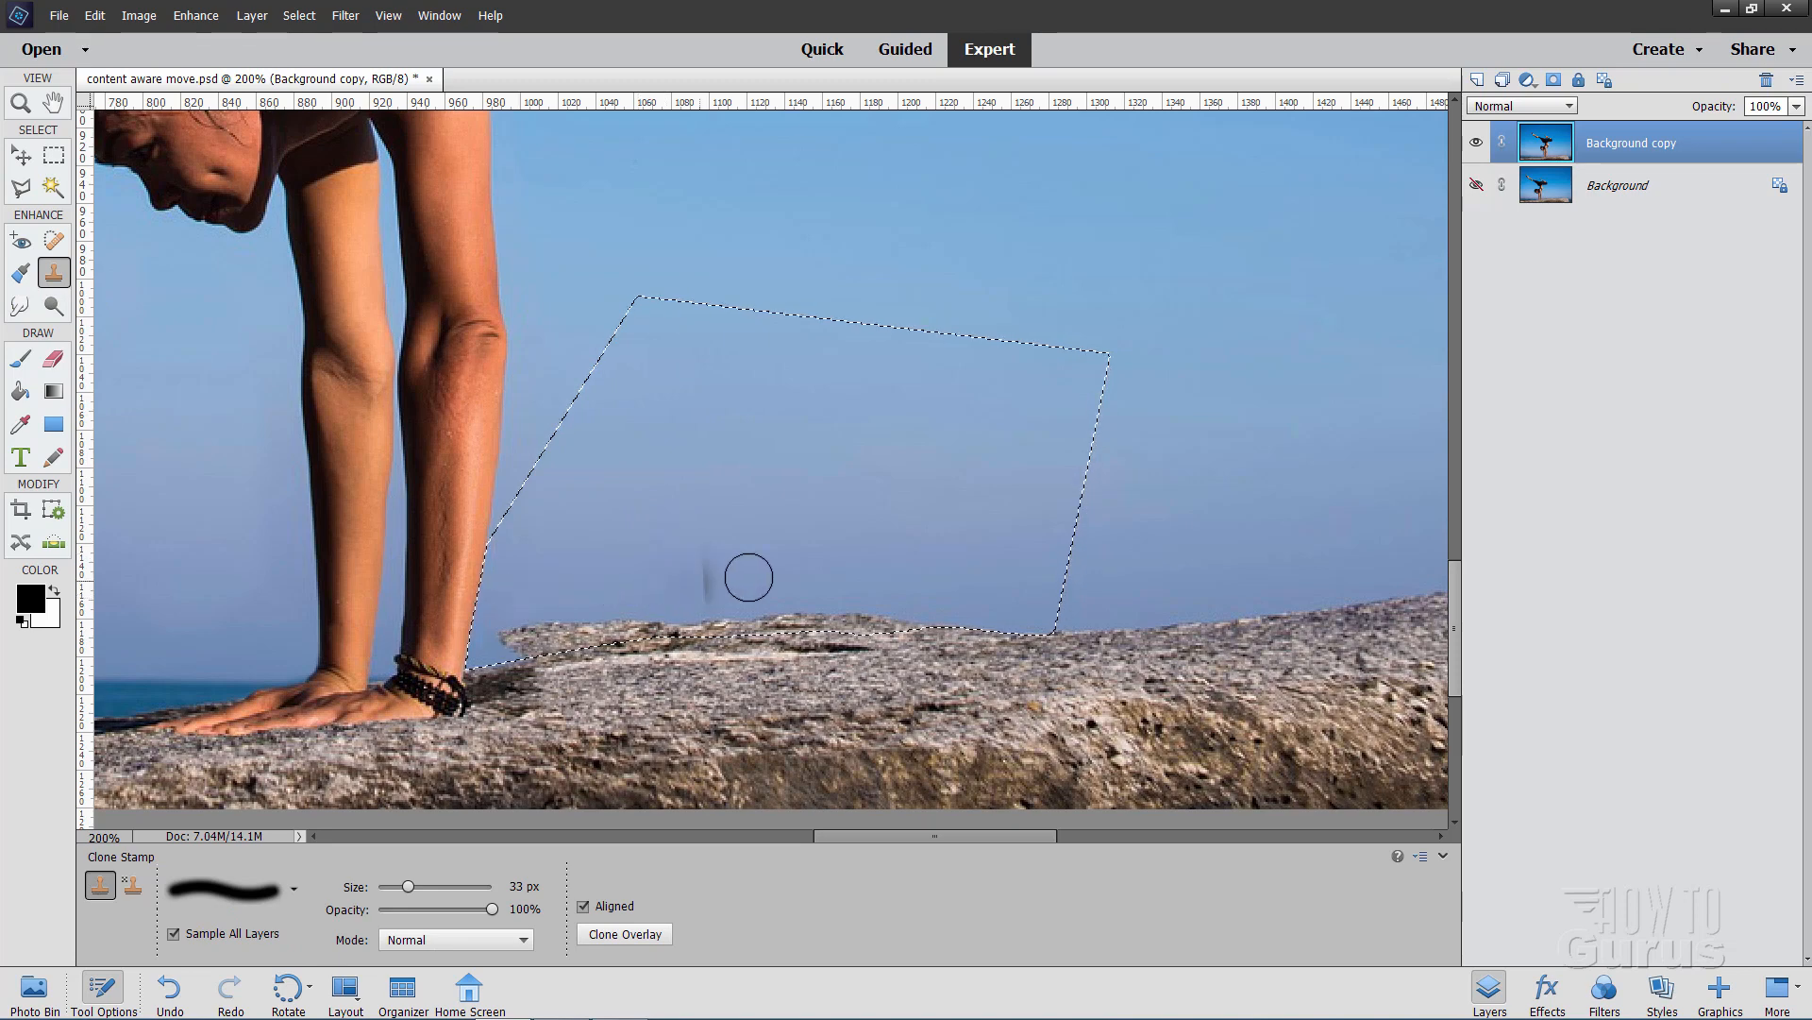
pyautogui.keyDown('alt'); pyautogui.click(634, 587); pyautogui.keyUp('alt')
pyautogui.moveTo(668, 627); pyautogui.dragTo(604, 631)
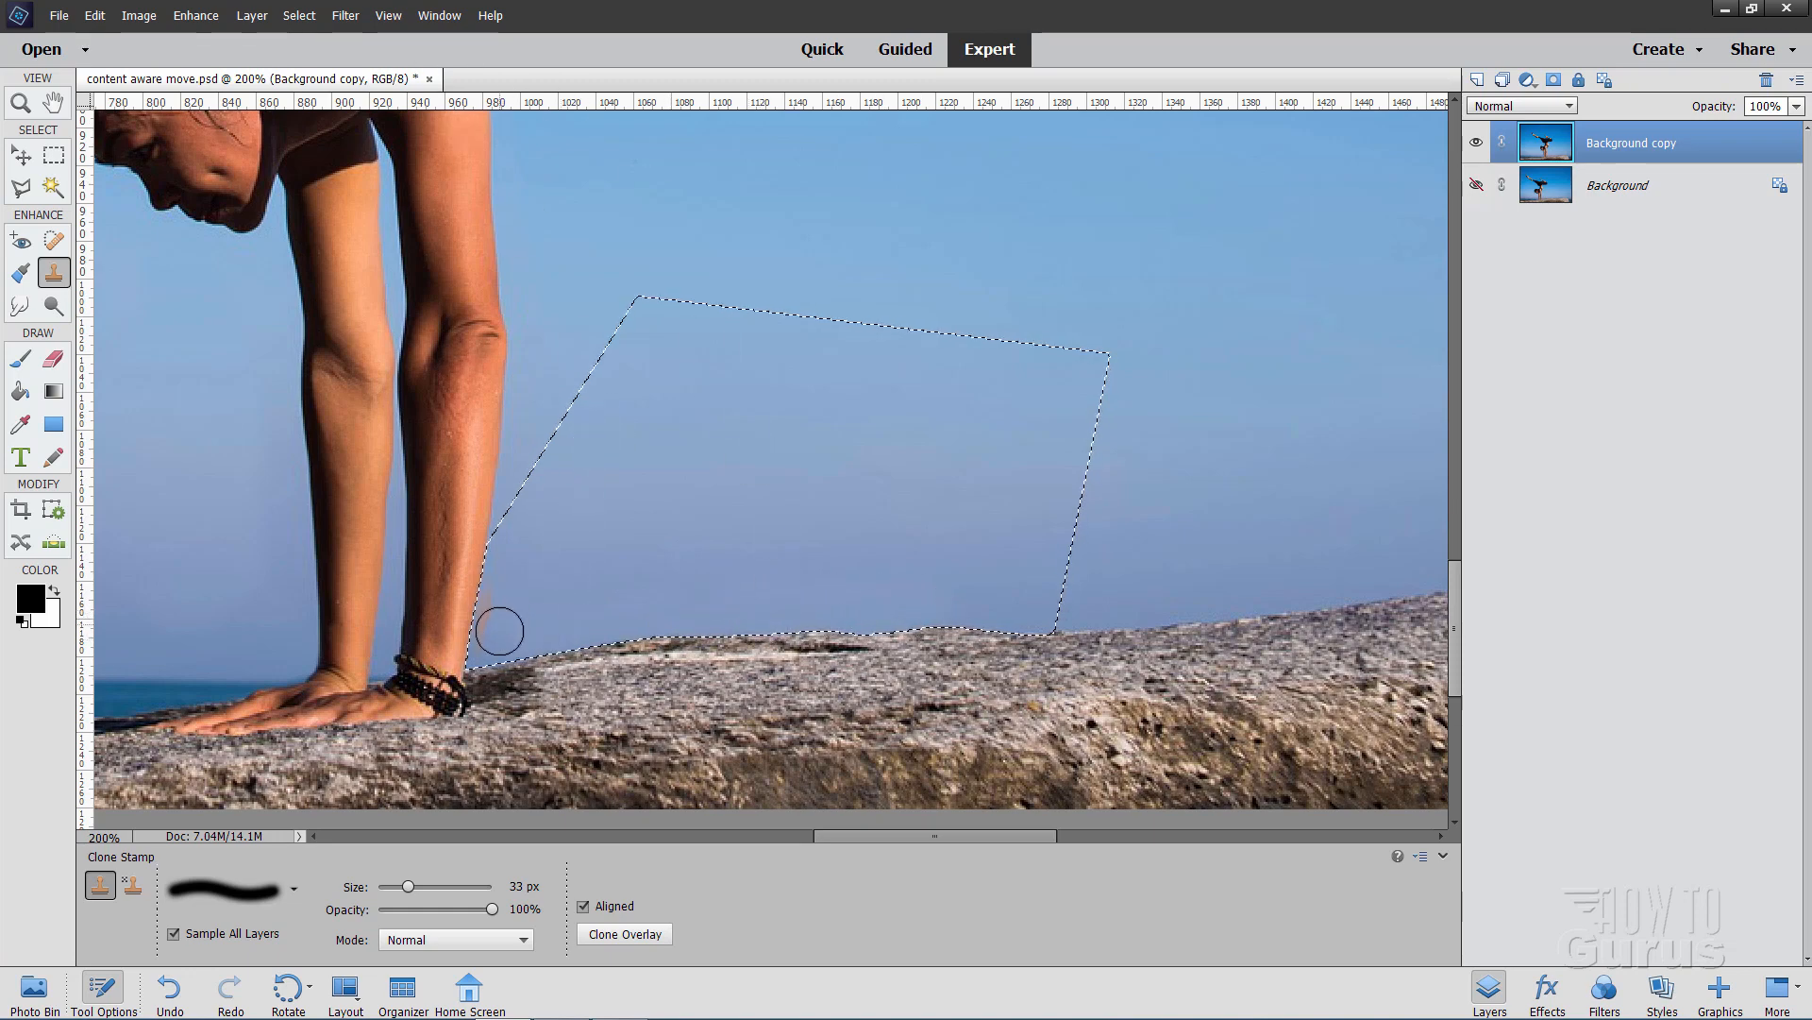
# - Clone nearby sky along the edge of the woman's forearm down to the rock by her wrist, and deselect
pyautogui.keyDown('alt'); pyautogui.click(565, 610); pyautogui.keyUp('alt')
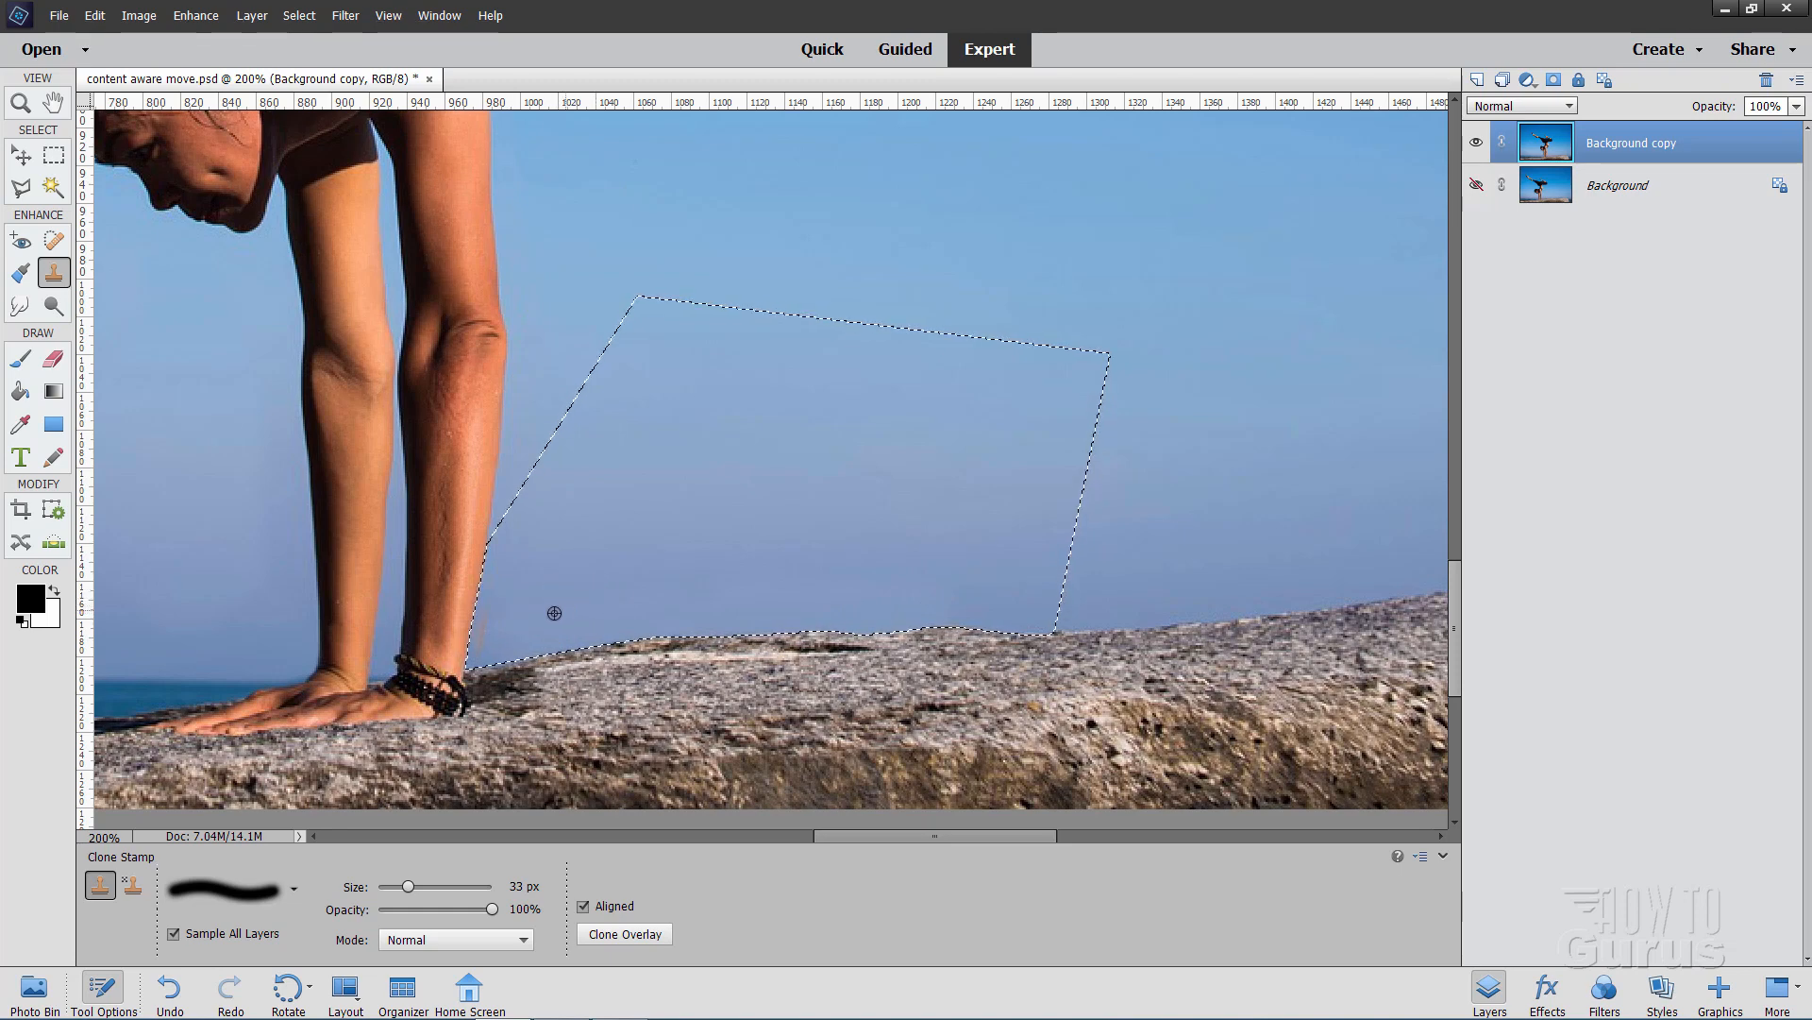
pyautogui.moveTo(494, 614)
pyautogui.mouseDown()
pyautogui.moveTo(481, 636)
pyautogui.moveTo(494, 579)
pyautogui.mouseUp()
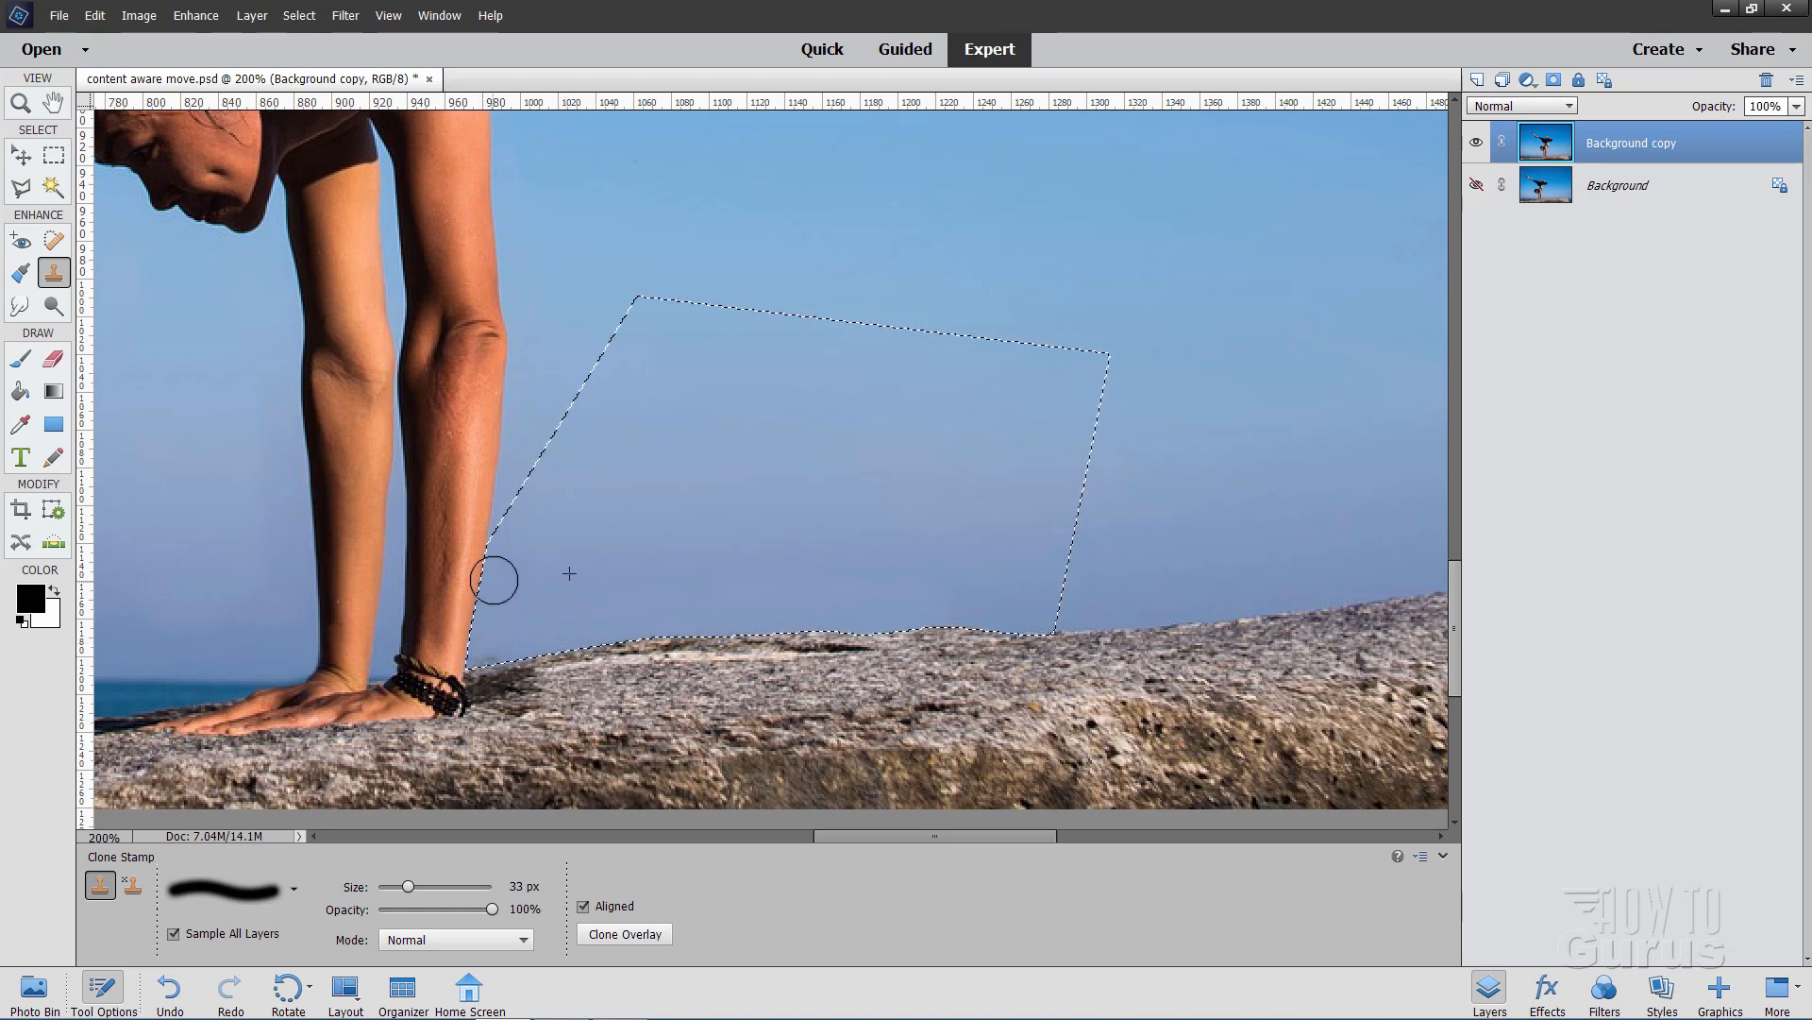
pyautogui.keyDown('alt'); pyautogui.click(554, 607); pyautogui.keyUp('alt')
pyautogui.moveTo(503, 644); pyautogui.dragTo(488, 659)
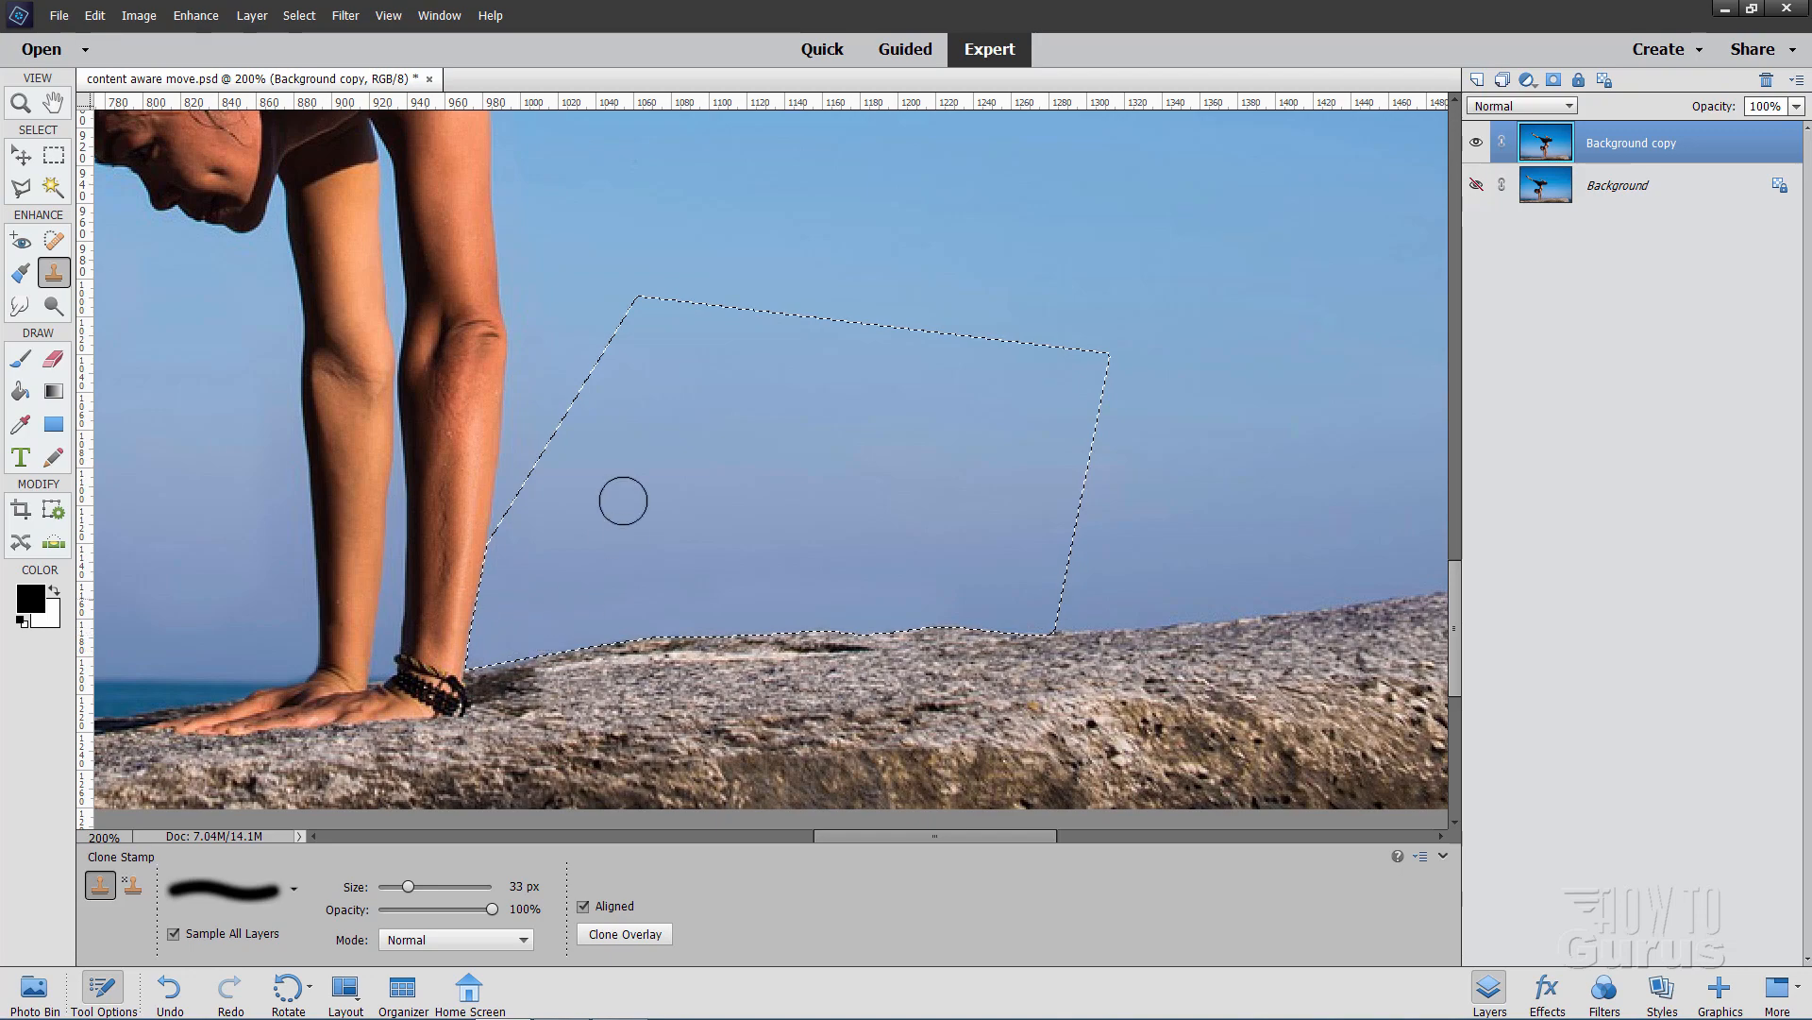
pyautogui.click(300, 15)
pyautogui.click(321, 54)
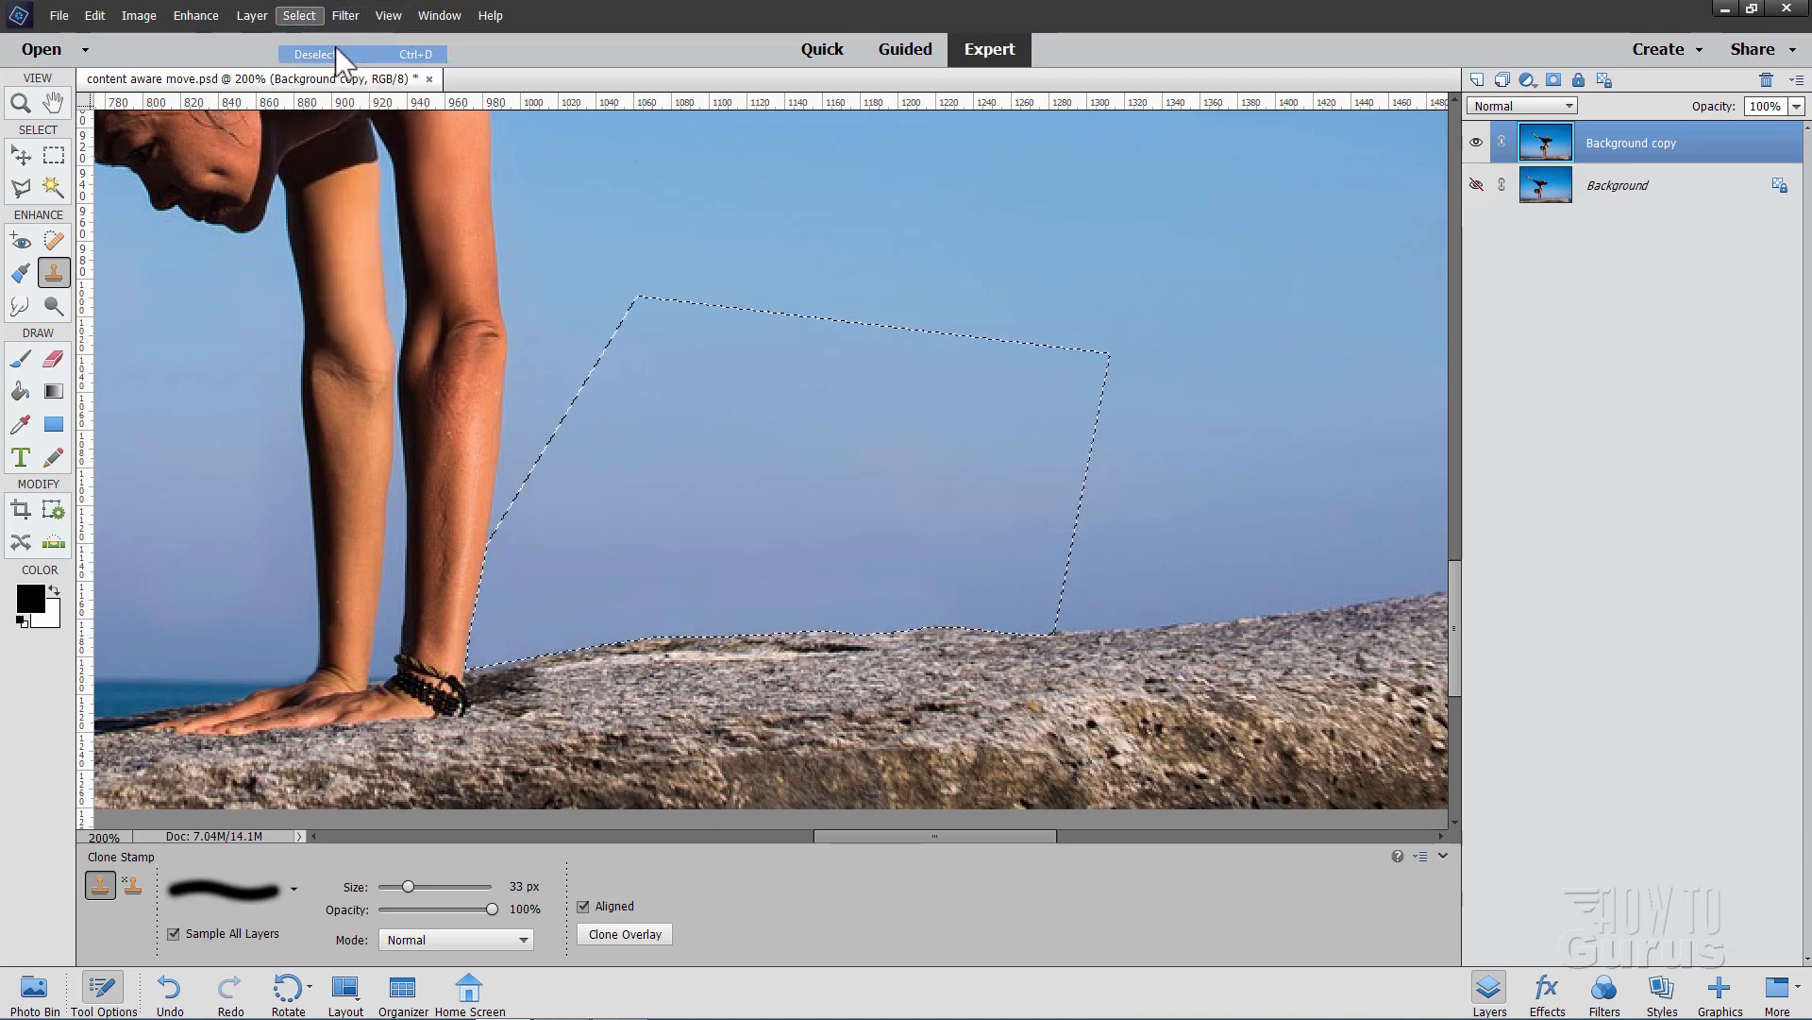
# - Fit the whole photo on screen and activate the Content-Aware Move tool
pyautogui.press('z')
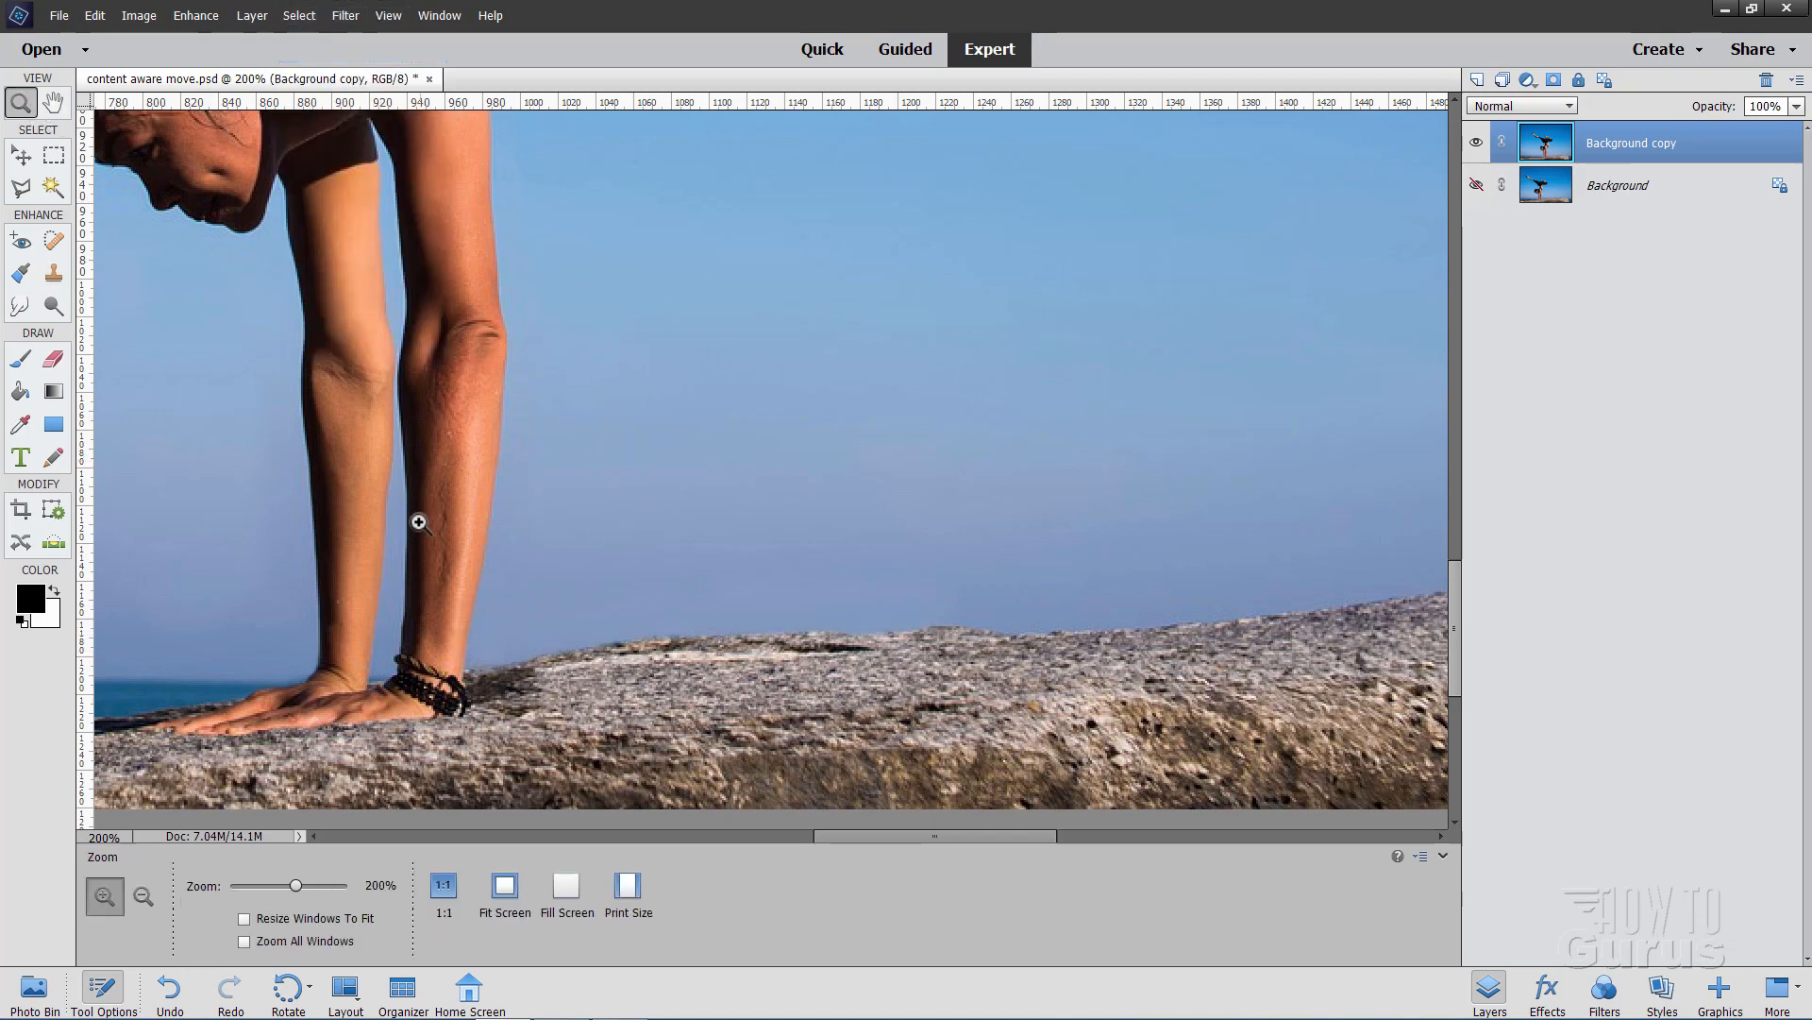
pyautogui.click(505, 885)
pyautogui.click(21, 153)
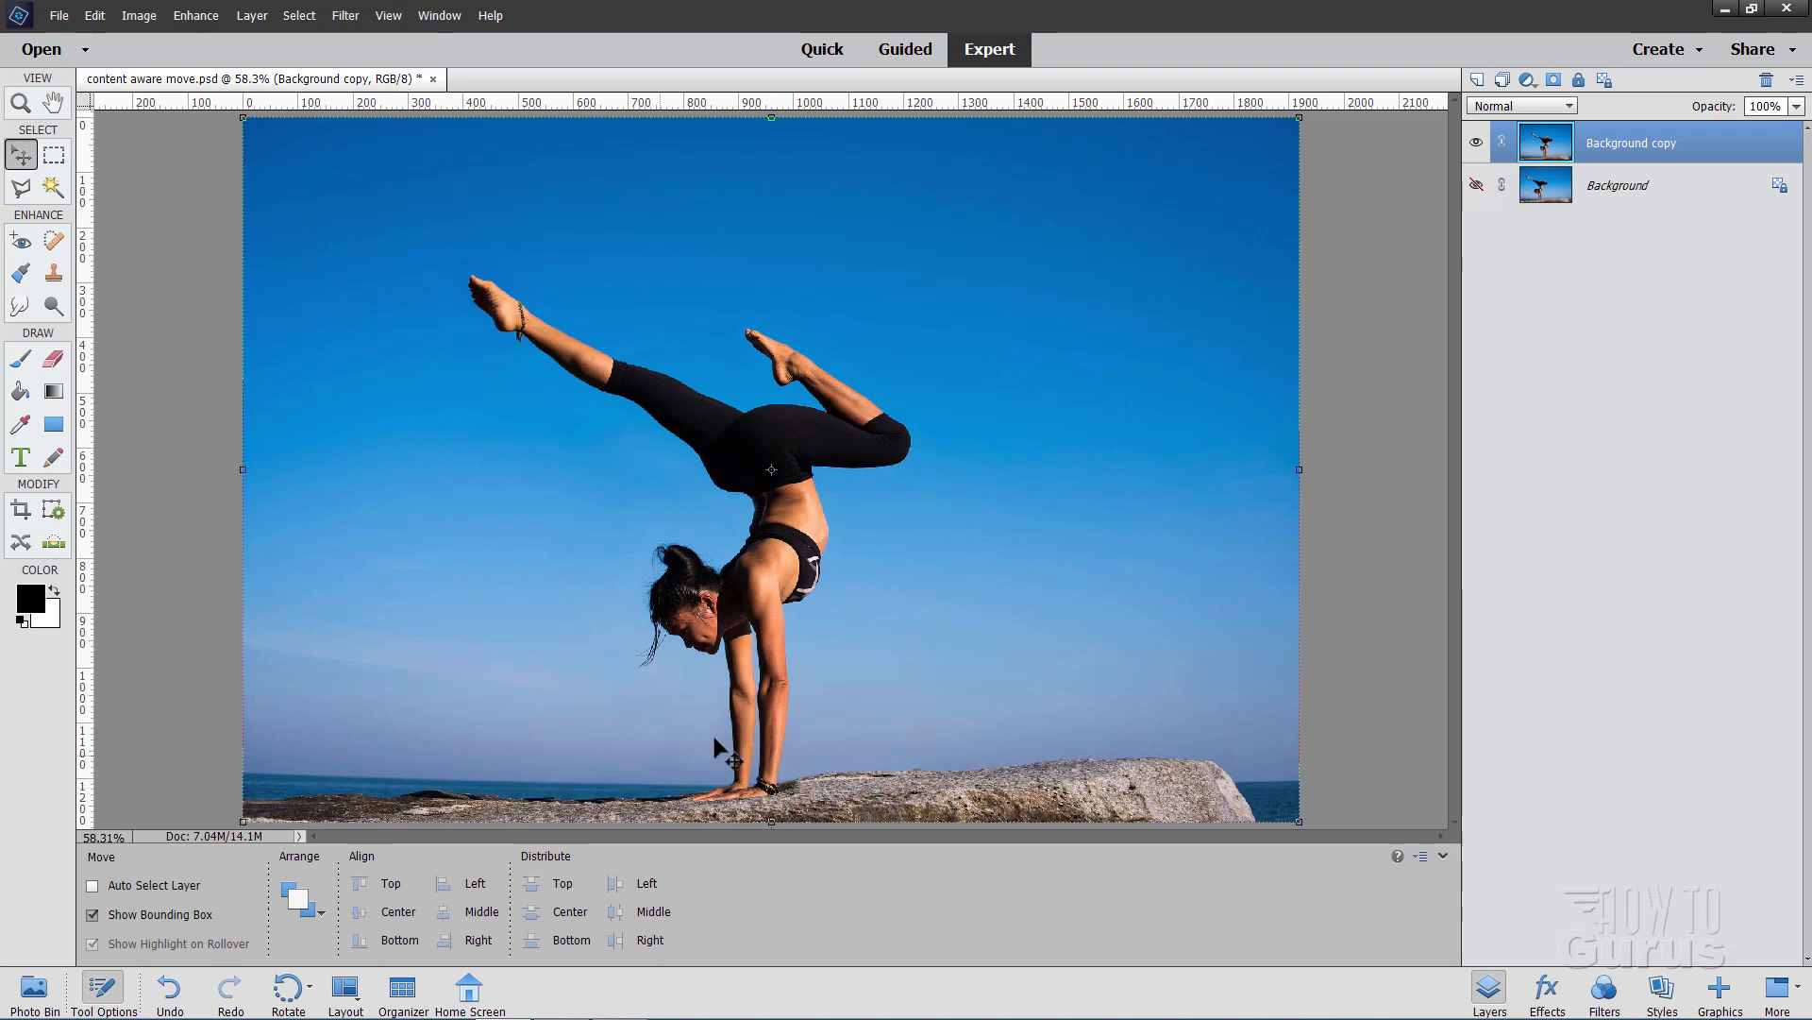
pyautogui.click(20, 509)
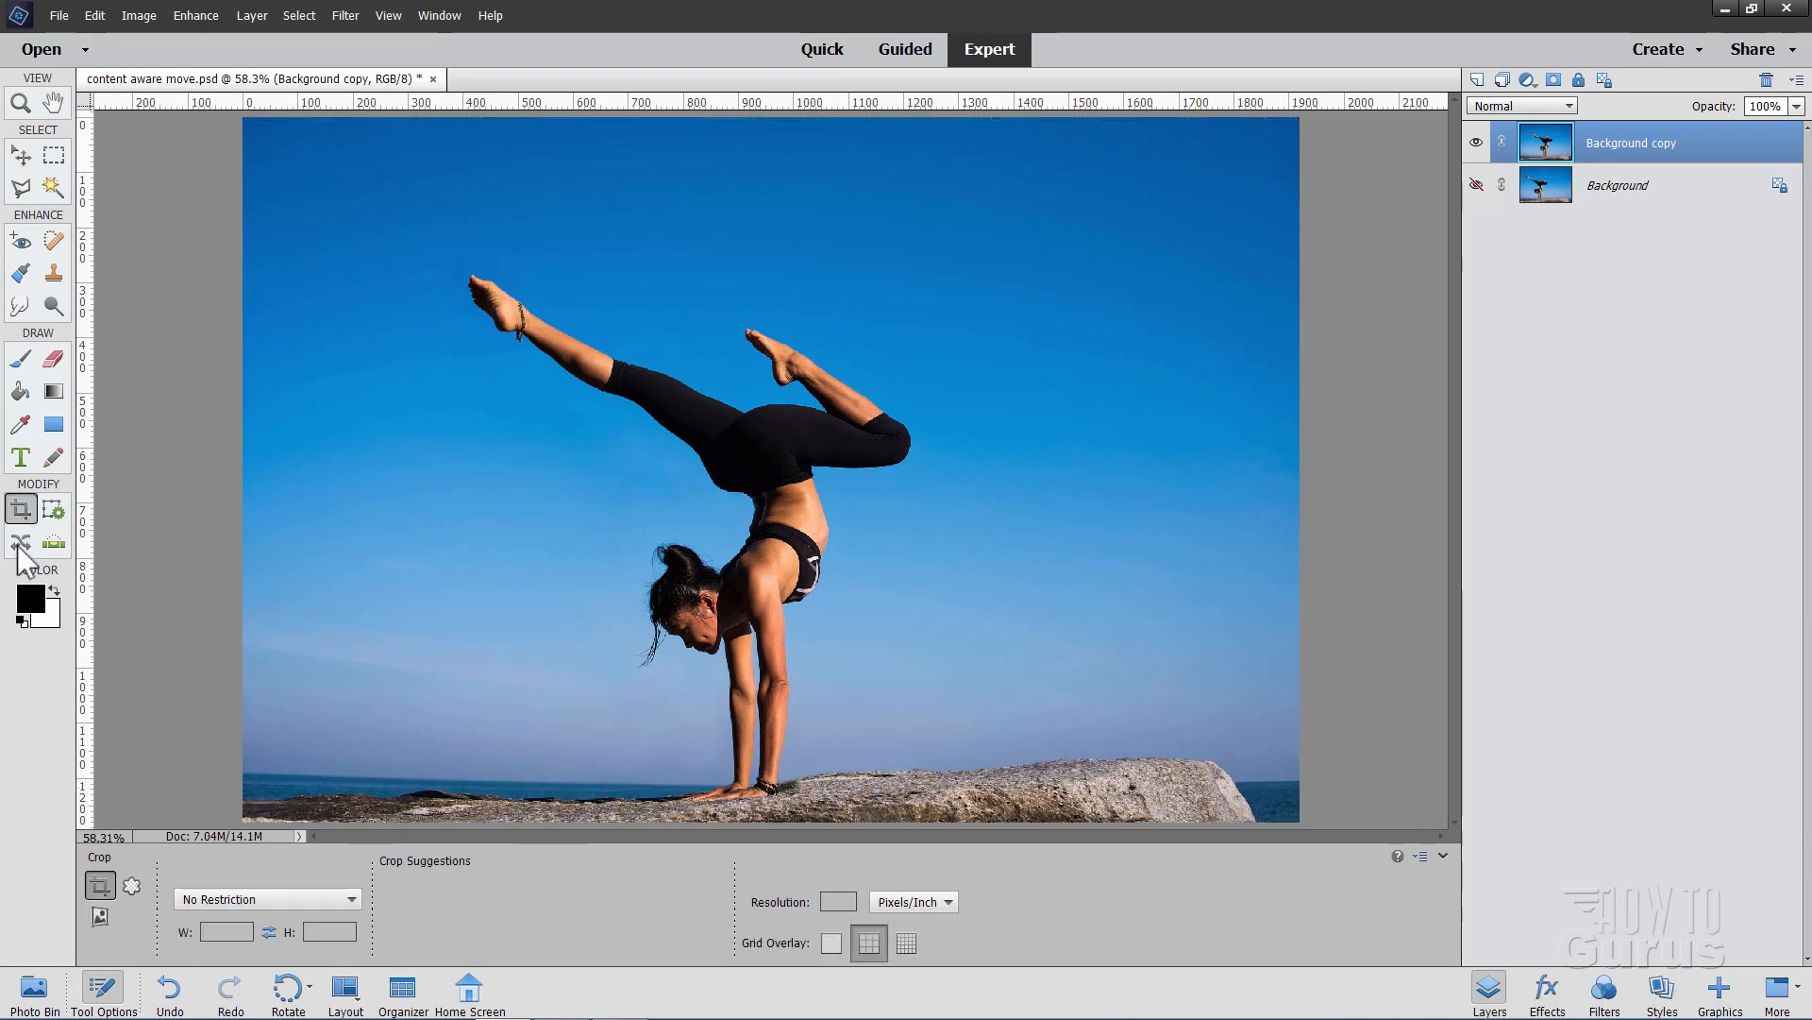
pyautogui.click(19, 544)
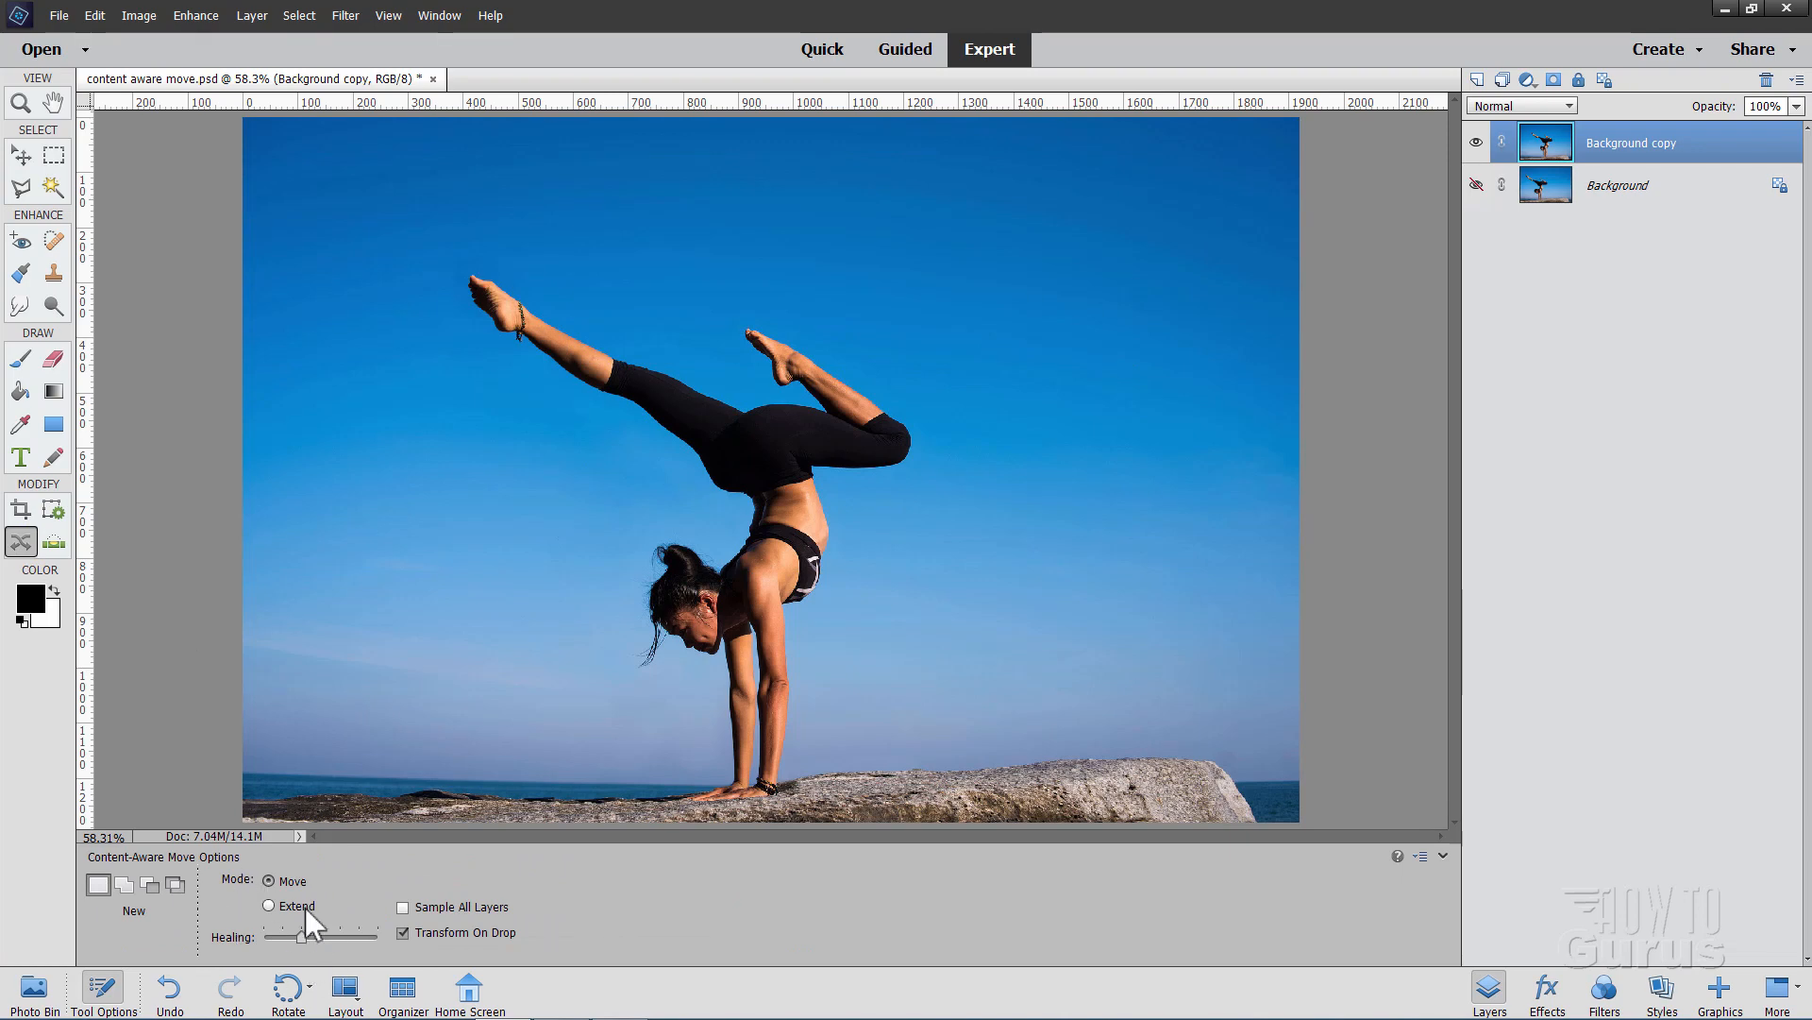